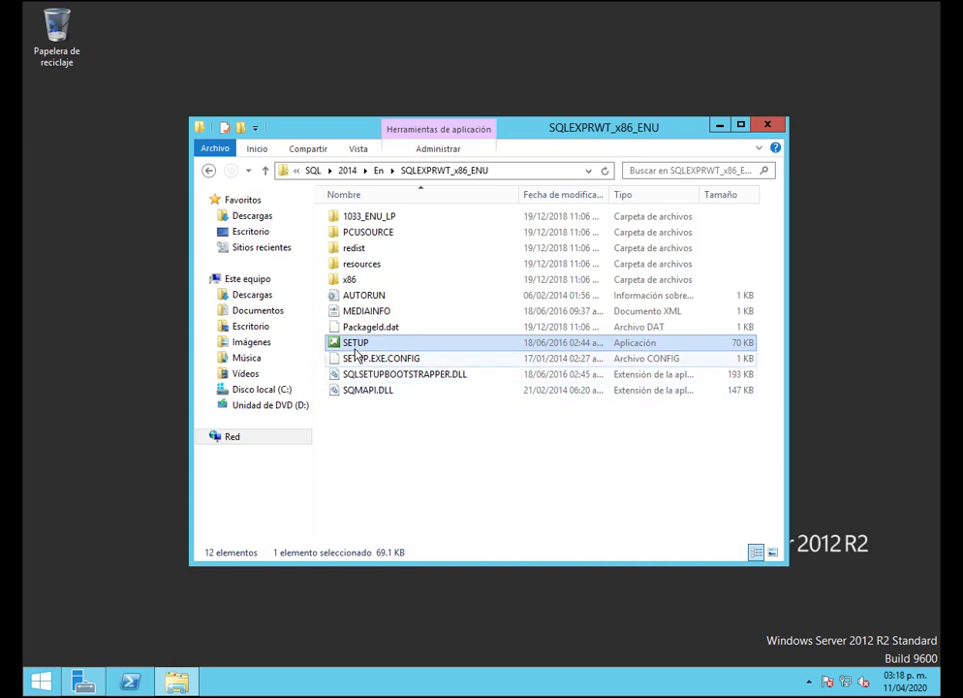
# Try running the SQLEXPRWT_x86_ENU installer as administrator, then cancel the extraction
pyautogui.click(384, 170)
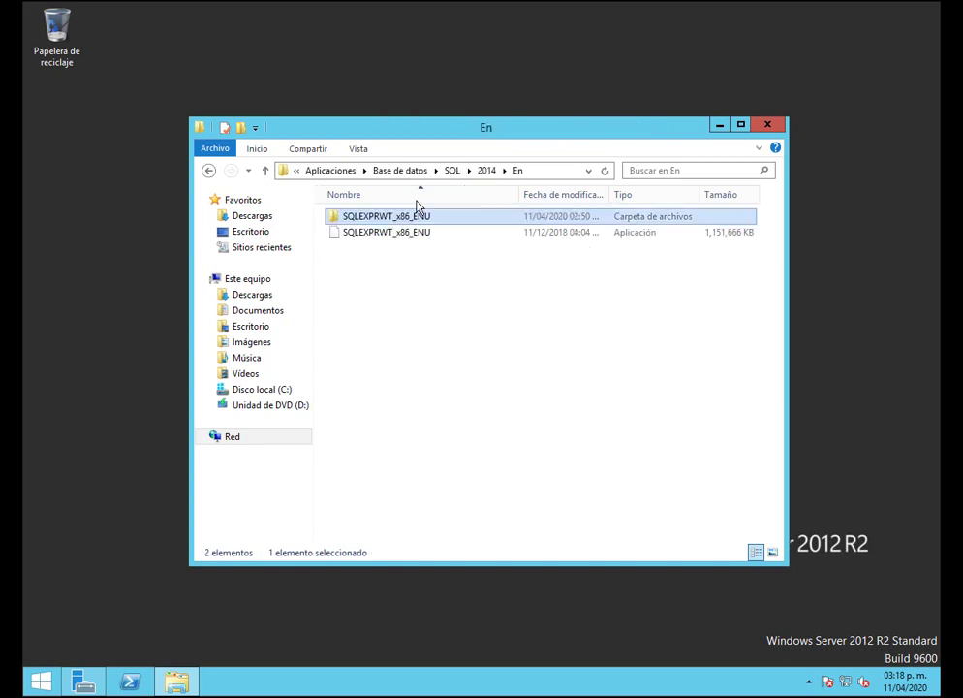
pyautogui.click(400, 235)
pyautogui.rightClick(400, 237)
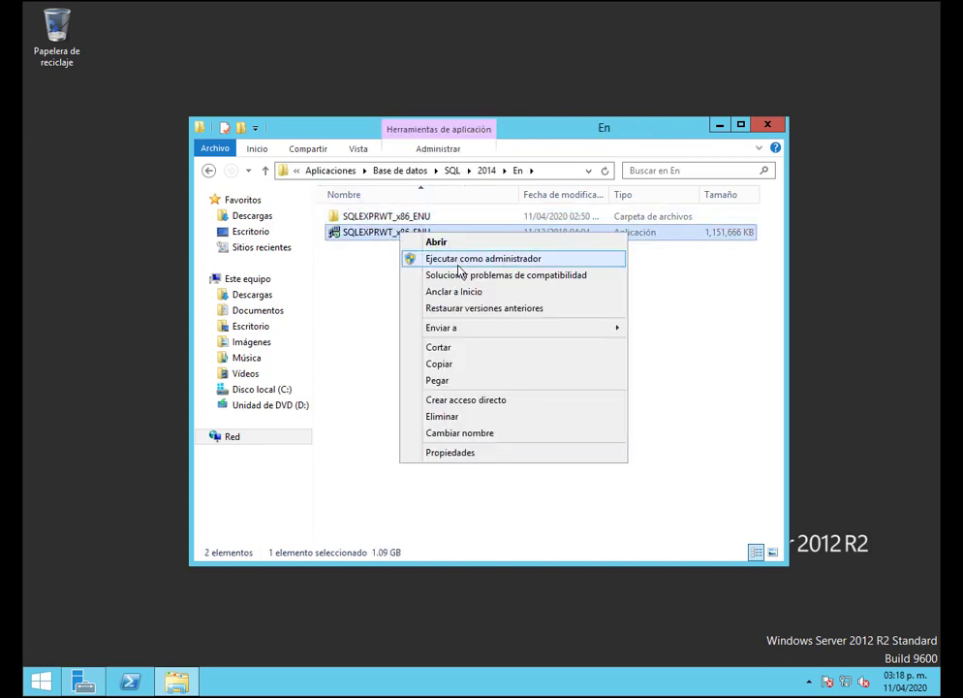
pyautogui.click(436, 258)
pyautogui.click(475, 369)
# Run SETUP from the extracted SQLEXPRWT_x86_ENU folder past the security warning, then minimize Explorer
pyautogui.click(370, 225)
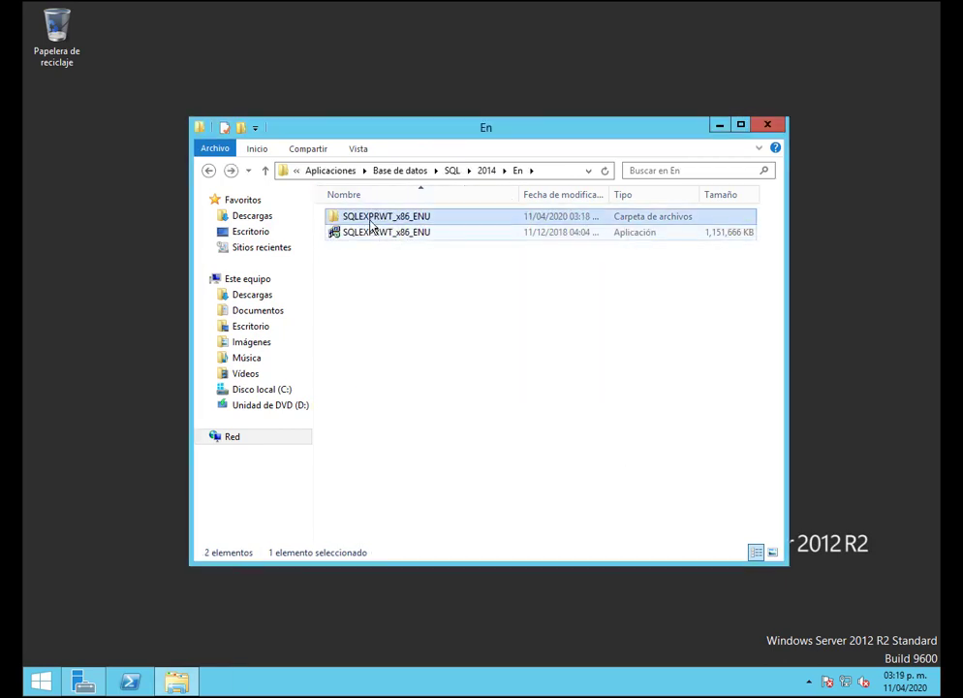
pyautogui.doubleClick(370, 223)
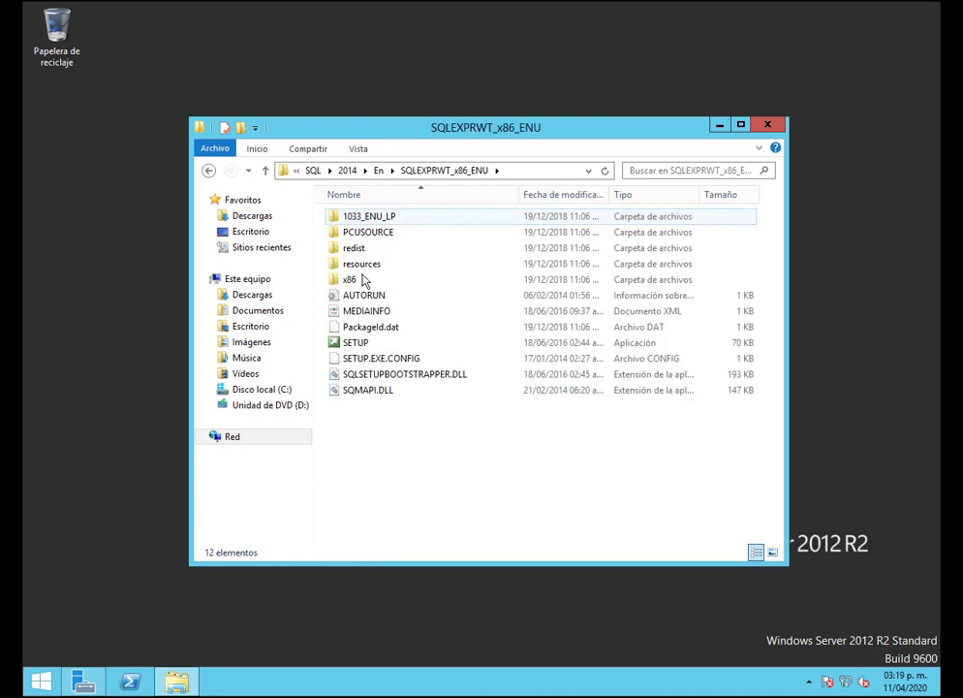
pyautogui.click(366, 344)
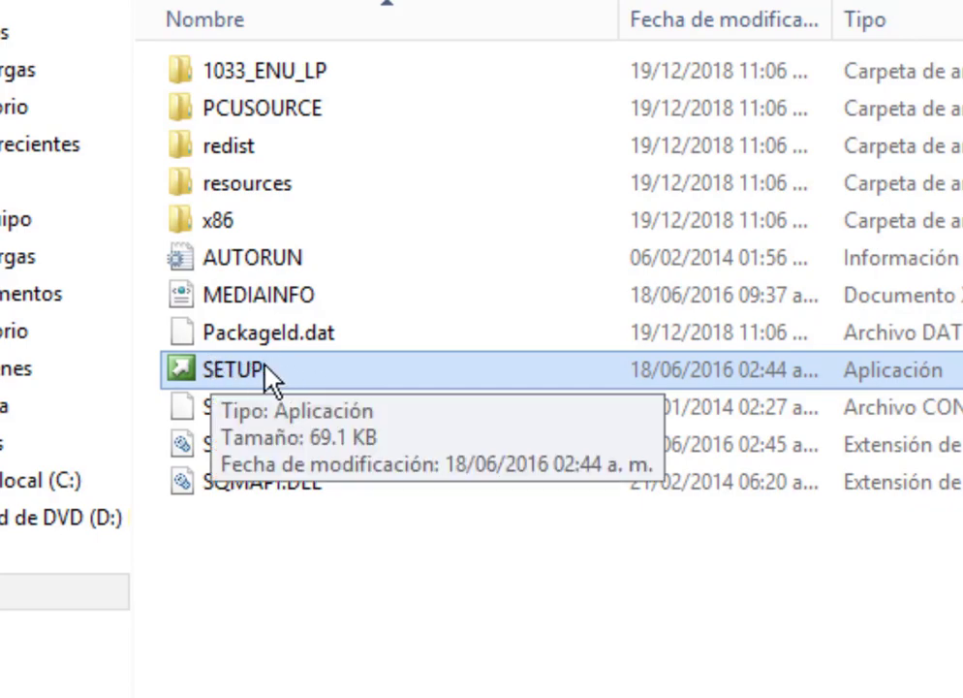
pyautogui.doubleClick(250, 369)
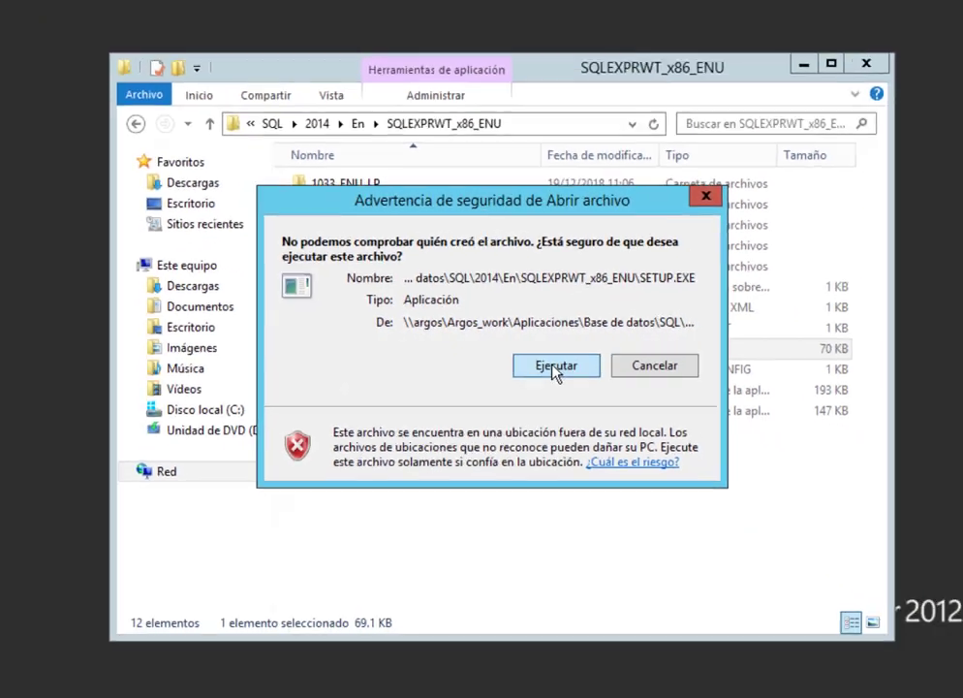
pyautogui.click(555, 368)
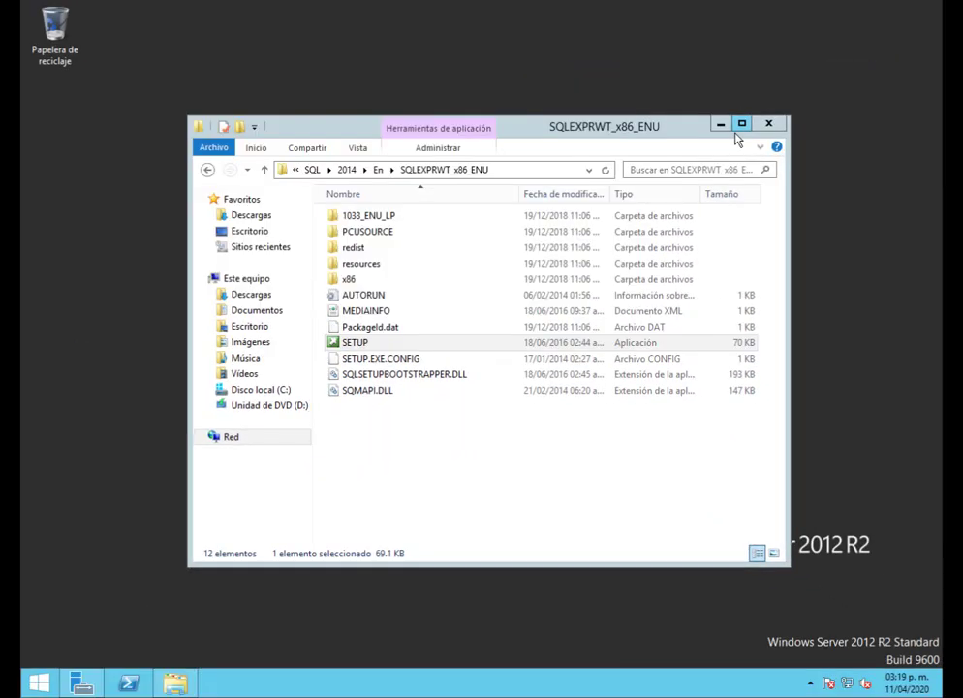
pyautogui.click(804, 64)
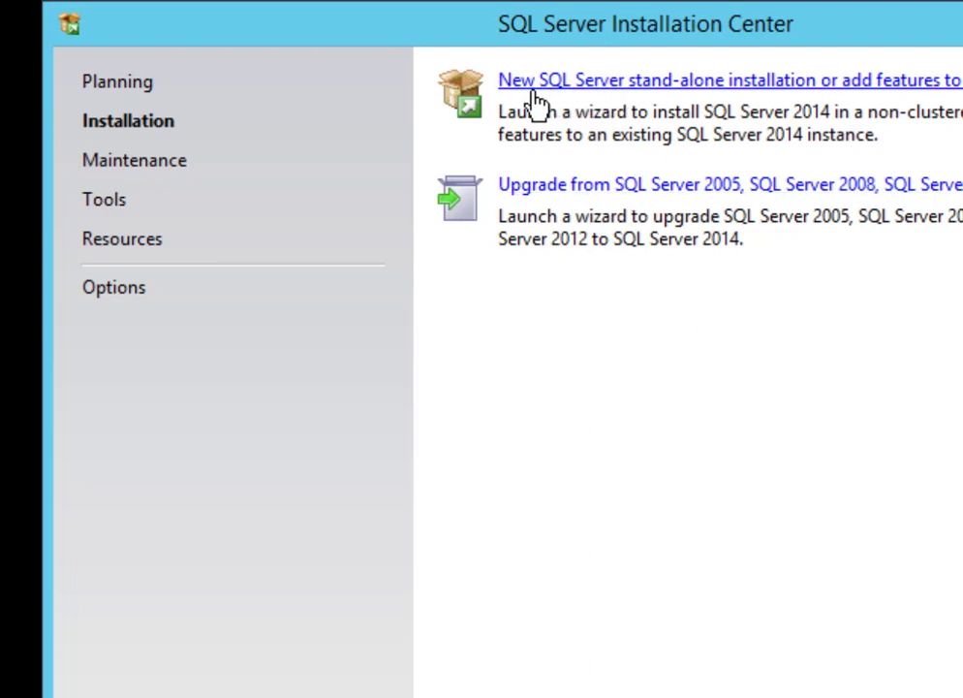
# Start a new stand-alone installation, accept the license terms, and advance through the rule pages
pyautogui.click(698, 82)
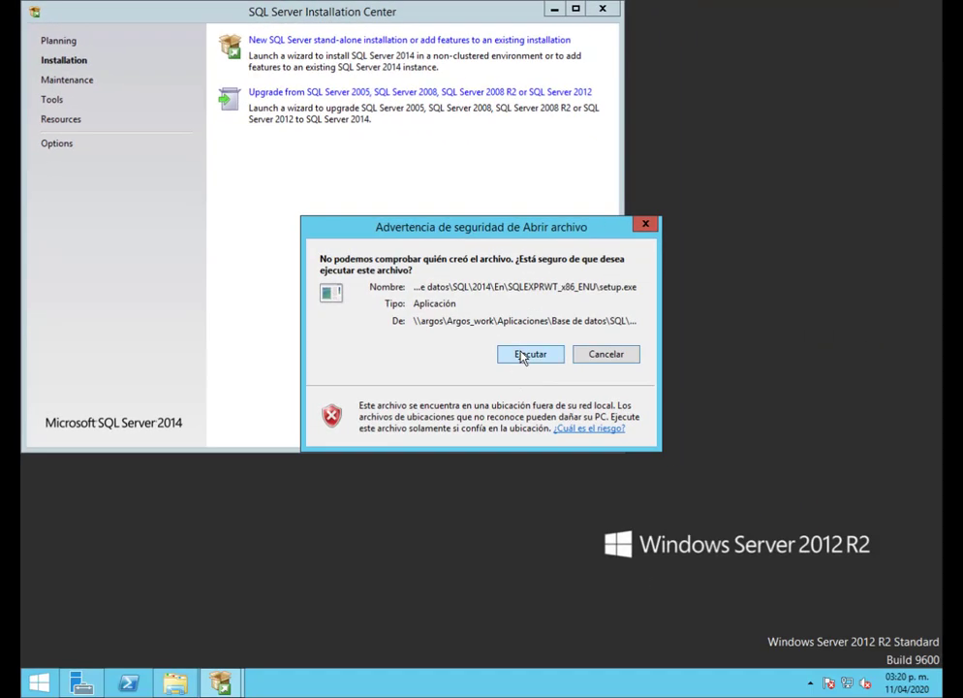
pyautogui.click(528, 355)
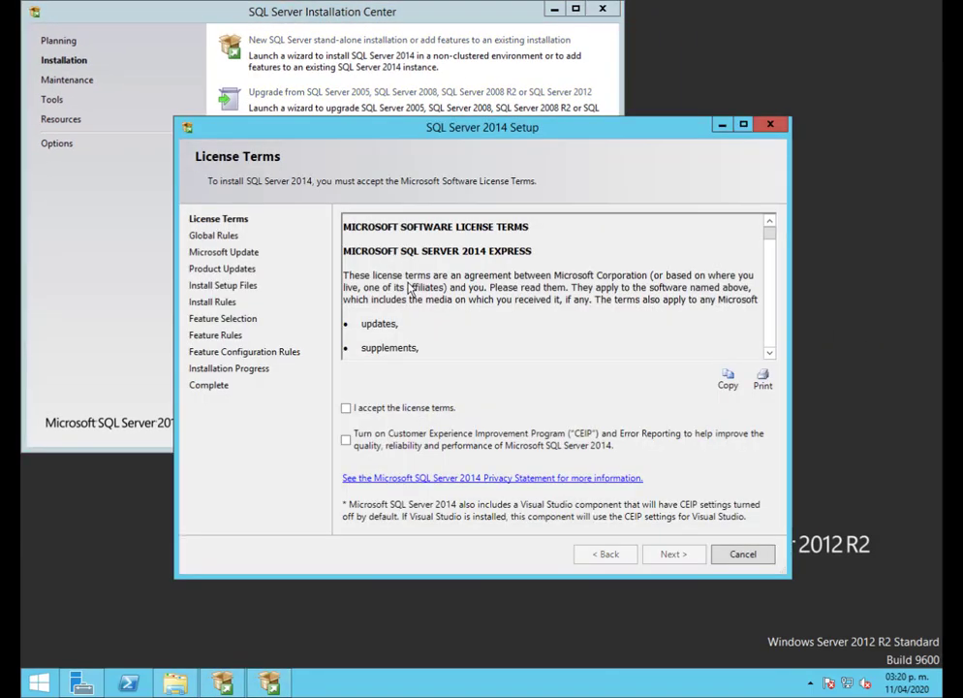
pyautogui.click(375, 414)
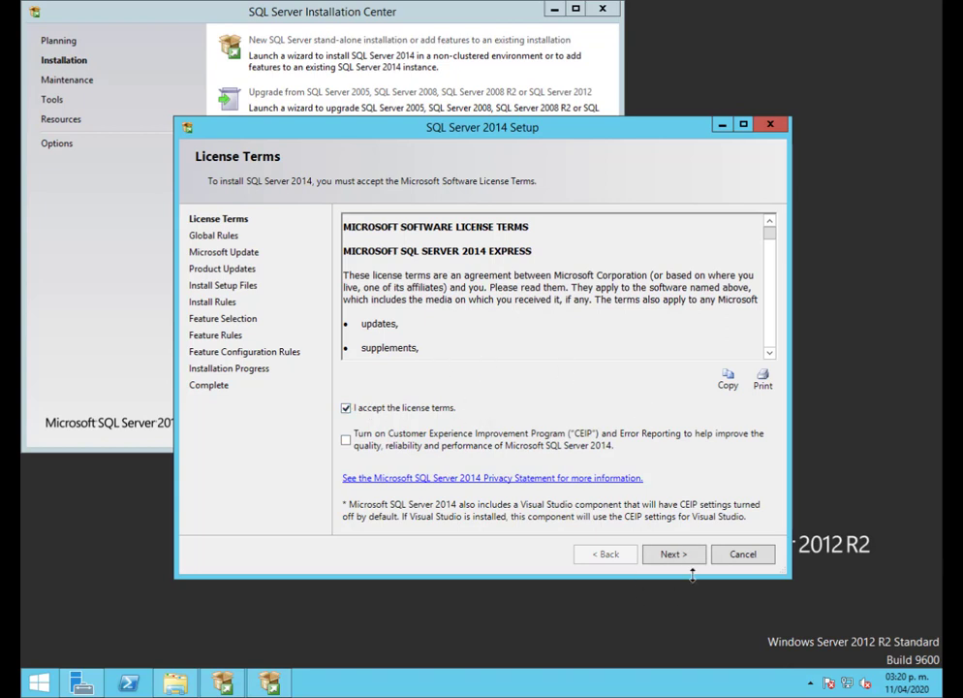
pyautogui.click(673, 553)
pyautogui.press('Return')
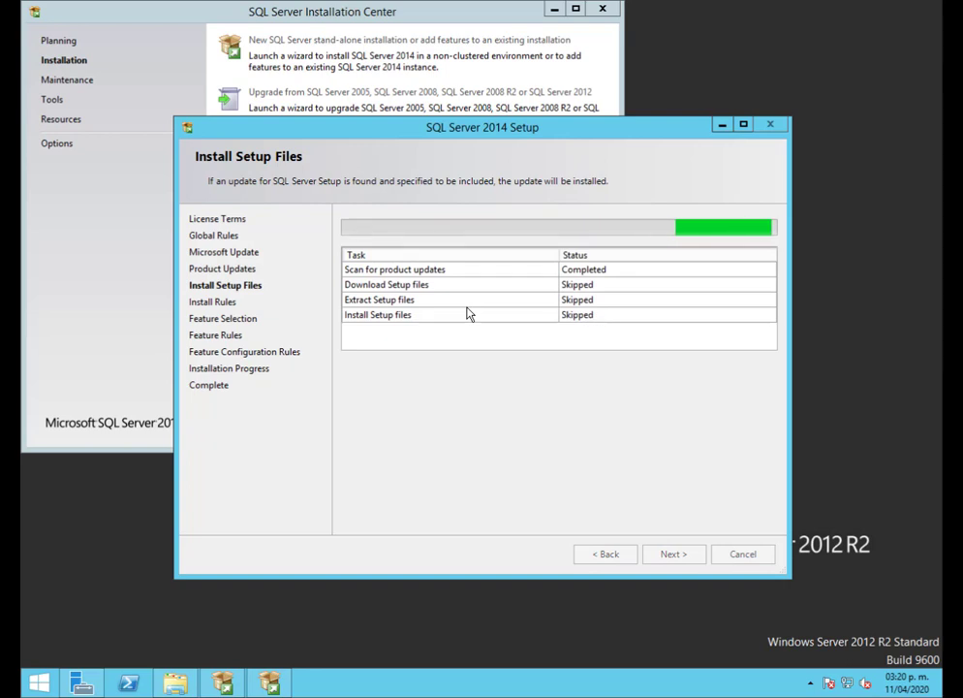
pyautogui.press('Return')
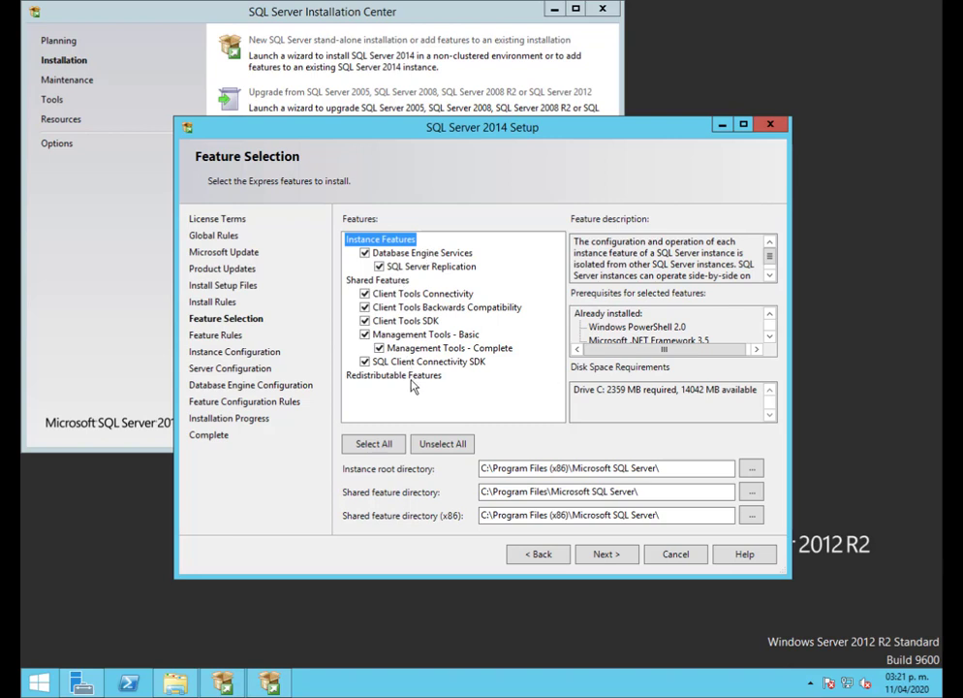
# Keep the default Express features and name the instance COMPAC
pyautogui.click(613, 556)
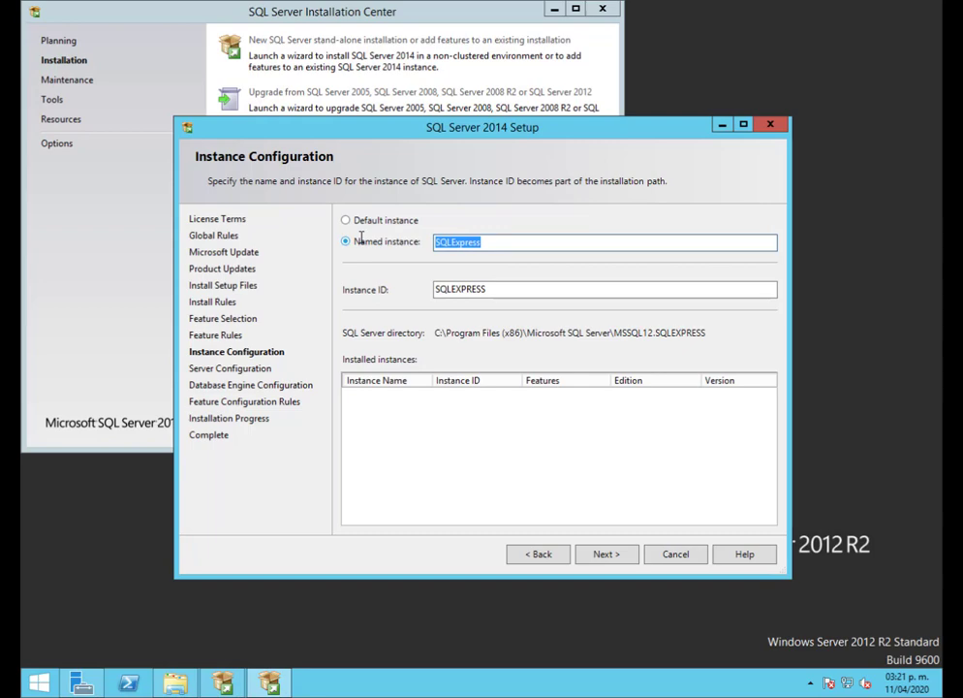
pyautogui.write('COMPAC')
pyautogui.press('Tab')
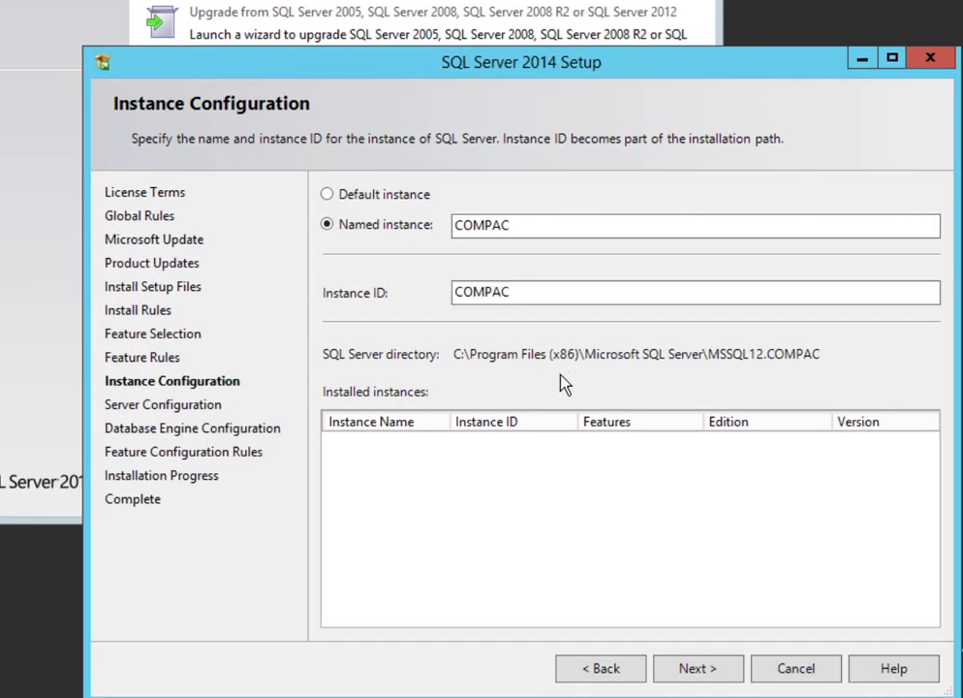
pyautogui.click(698, 667)
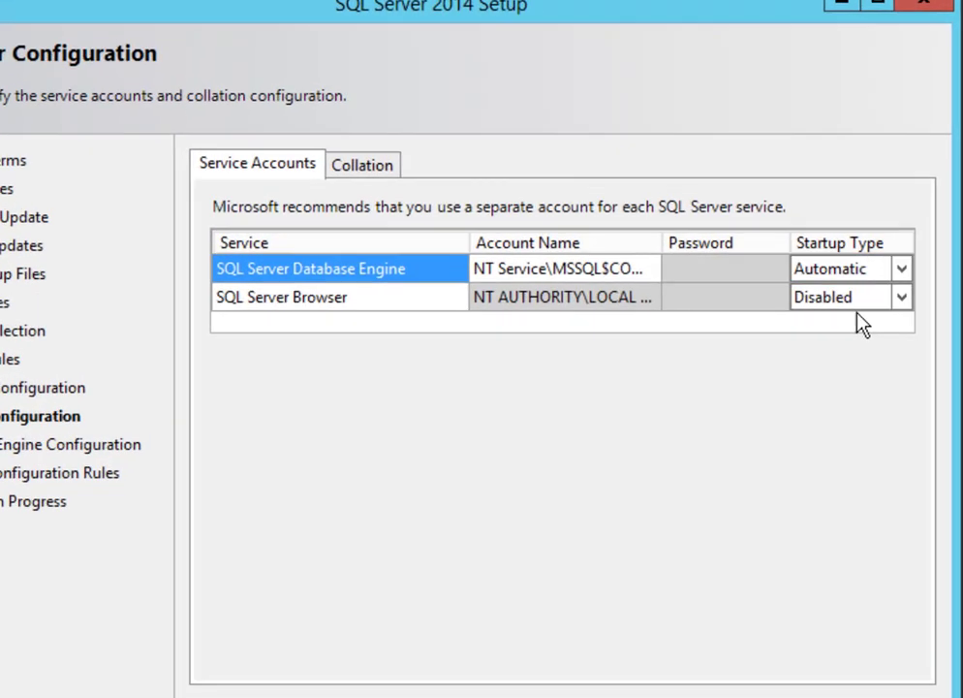
# Set the SQL Server Browser service startup type to Automatic
pyautogui.click(869, 306)
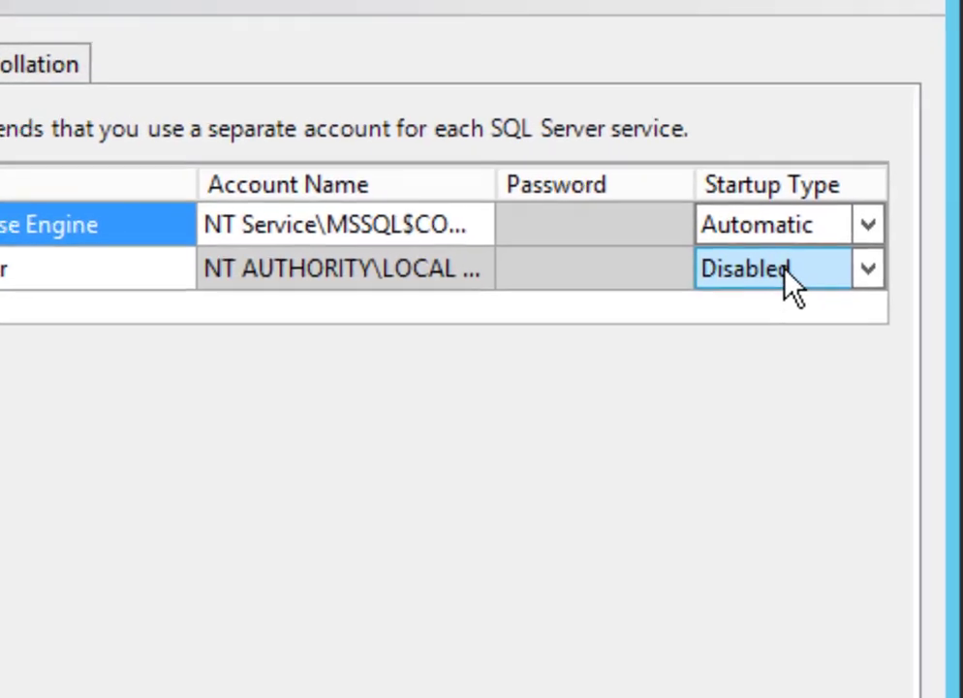
pyautogui.click(738, 276)
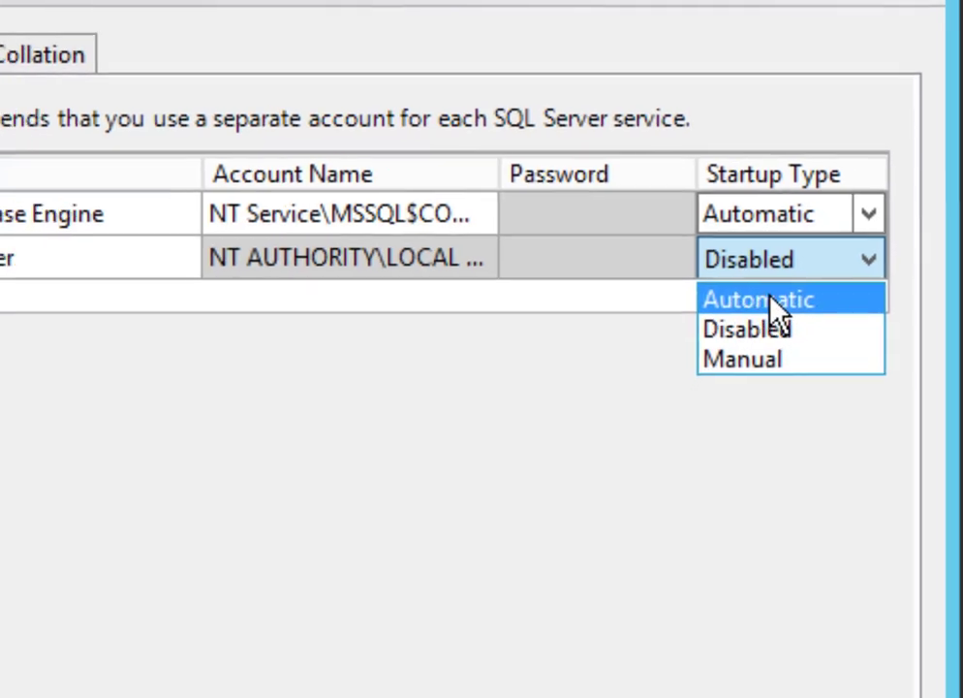
pyautogui.click(767, 308)
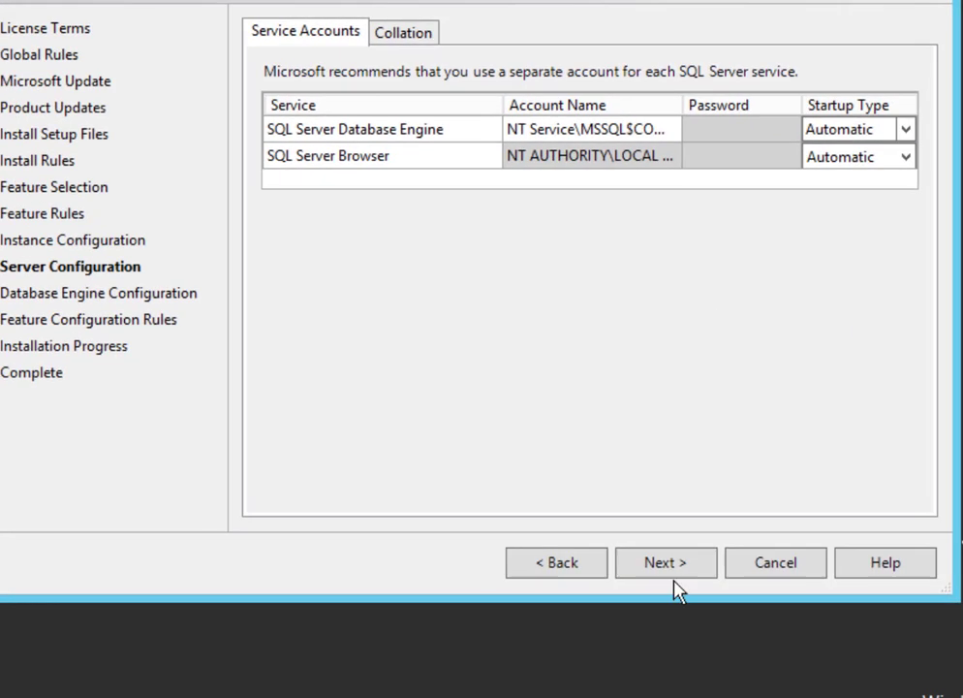
pyautogui.click(670, 573)
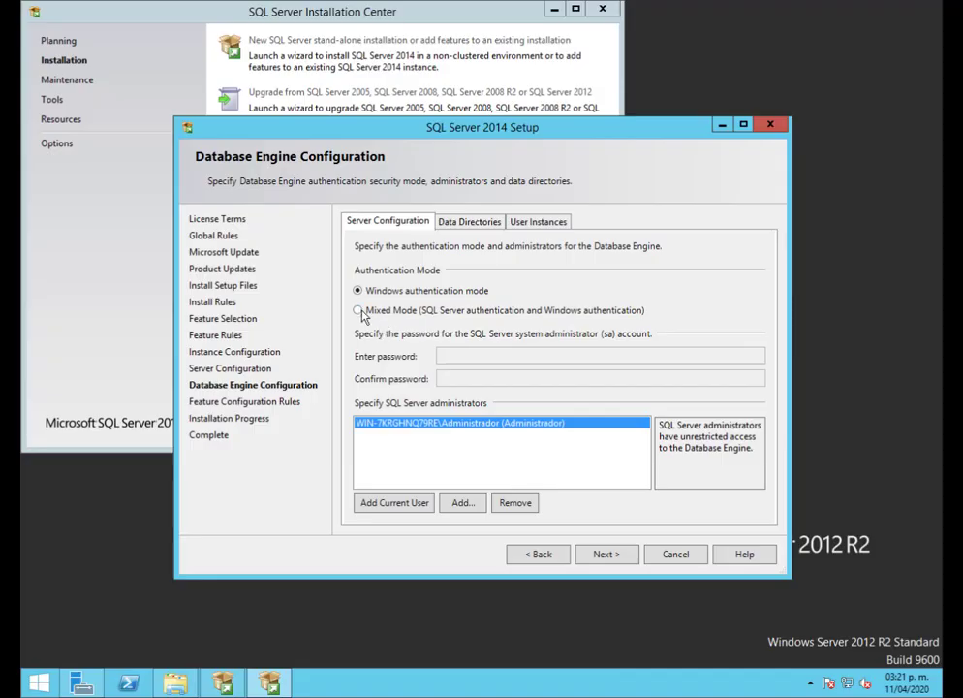
# Choose Mixed Mode authentication, enter and confirm the sa password, and start the installation
pyautogui.click(361, 311)
pyautogui.click(453, 353)
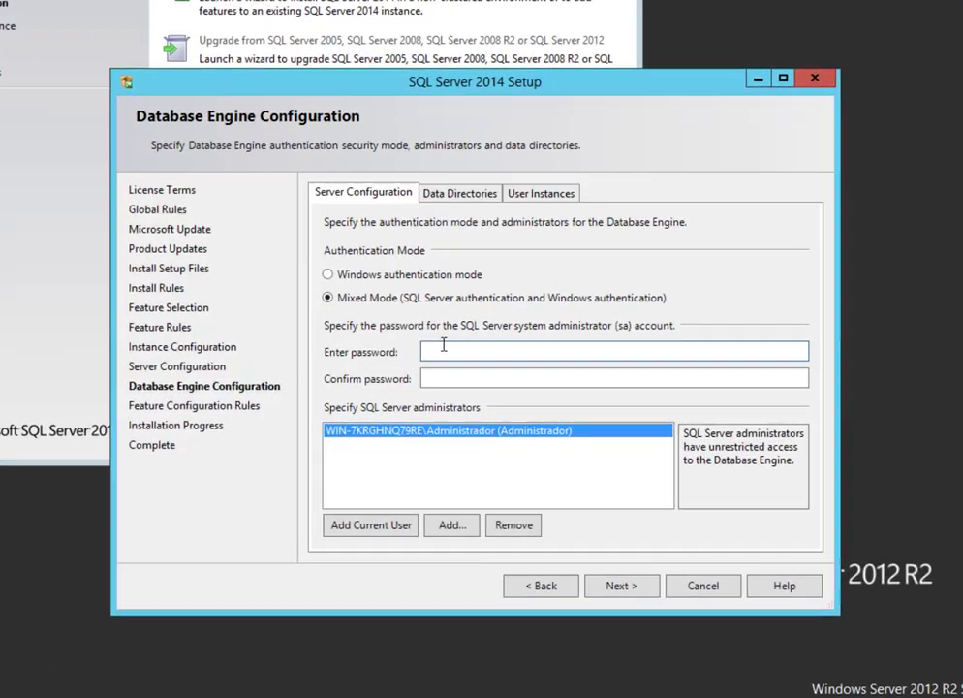
pyautogui.write('abcde')
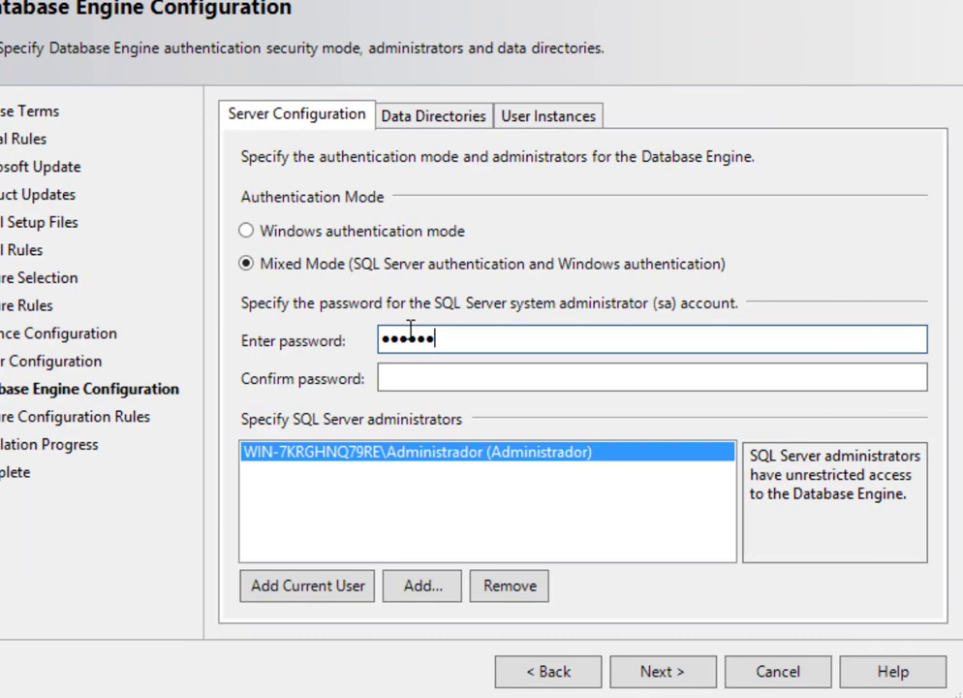
pyautogui.write('fghij')
pyautogui.press('Tab')
pyautogui.write('ab')
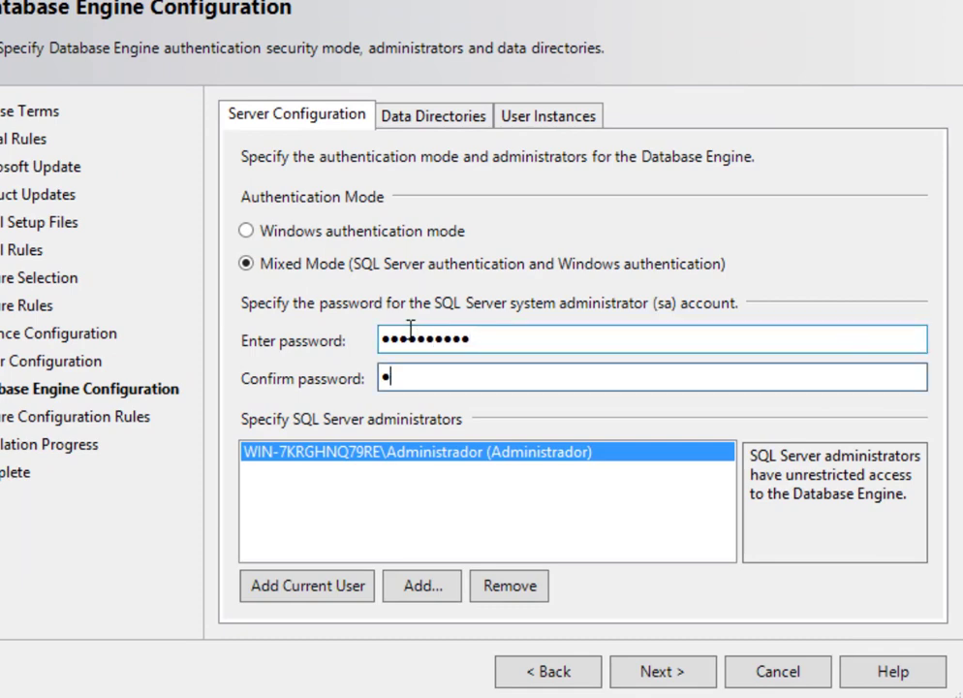
pyautogui.write('cdefghij')
pyautogui.click(674, 670)
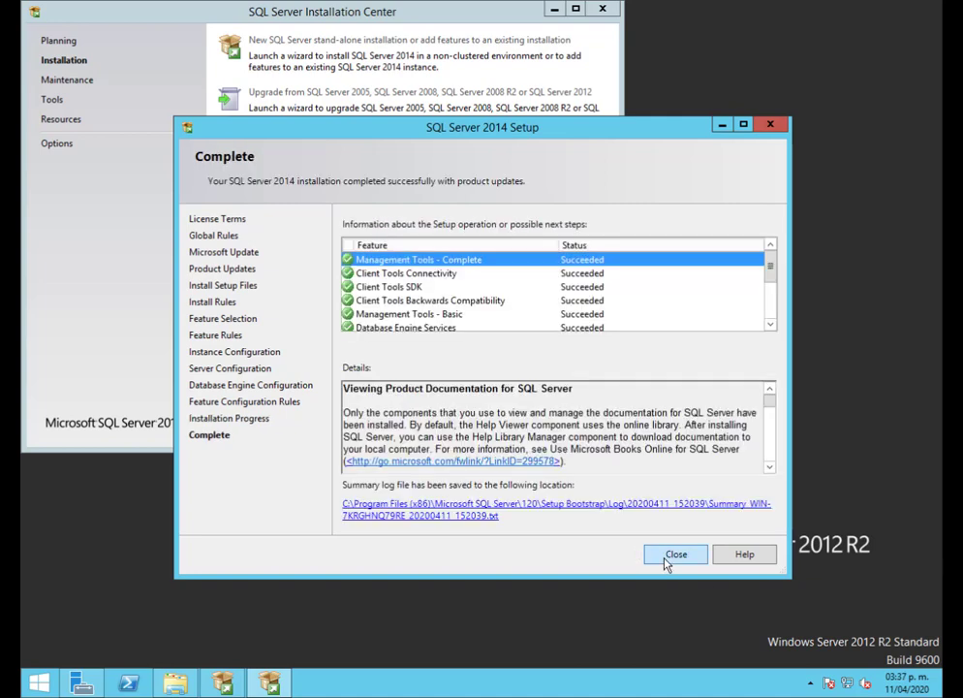
# Close the setup windows and show all installed apps from the Start screen
pyautogui.click(676, 557)
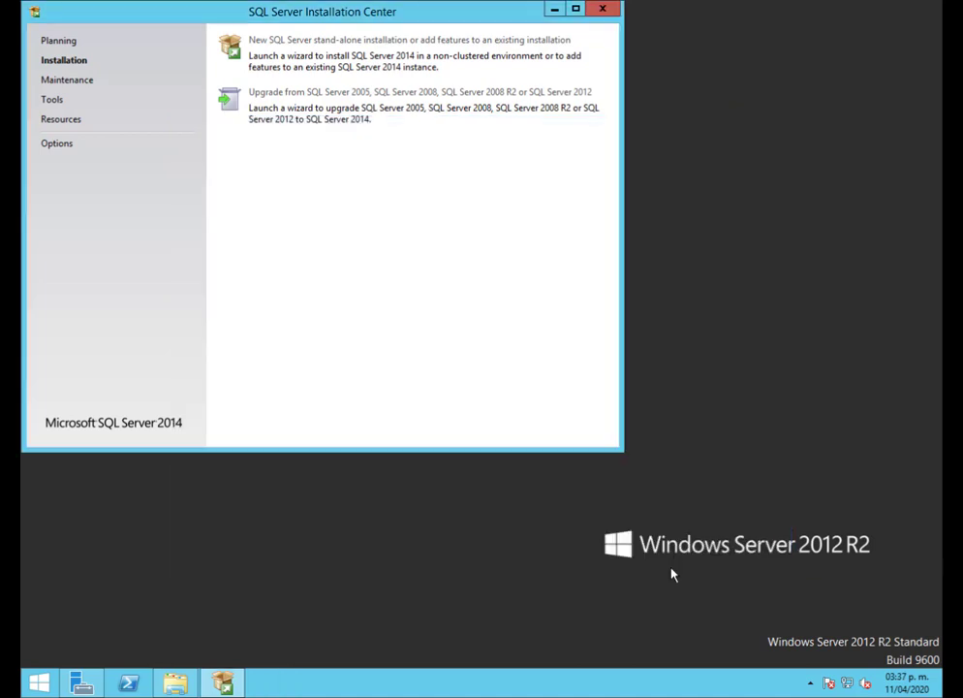
pyautogui.click(603, 11)
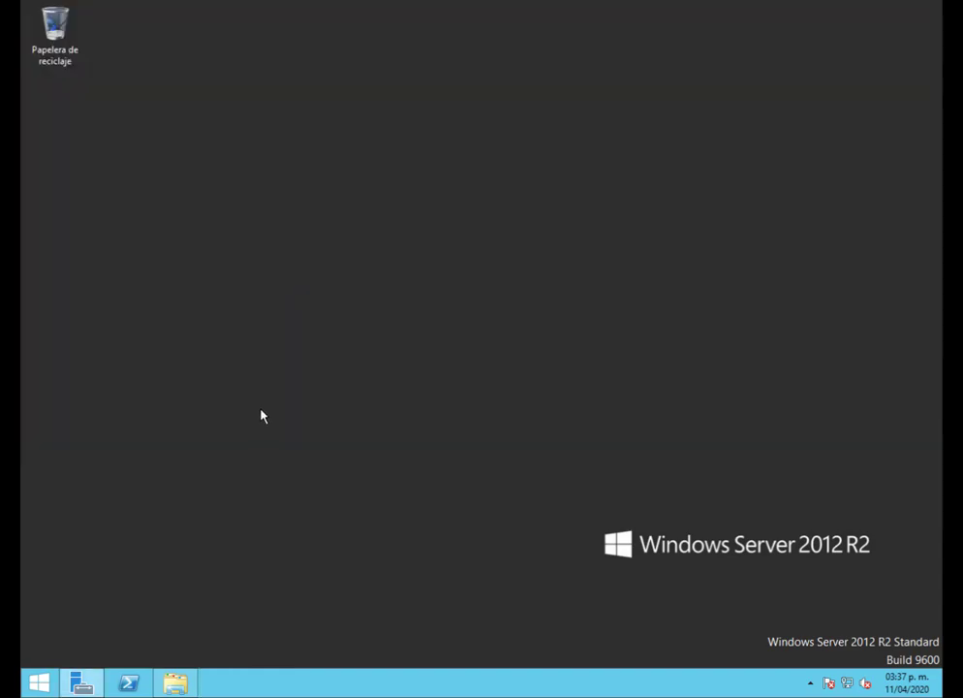
pyautogui.click(38, 688)
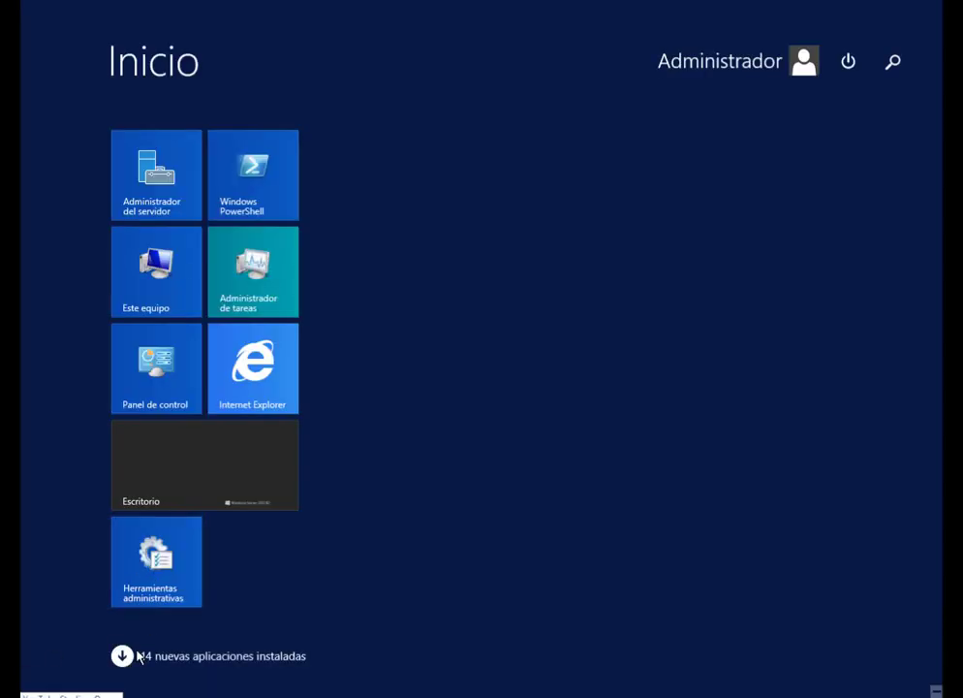
pyautogui.click(122, 655)
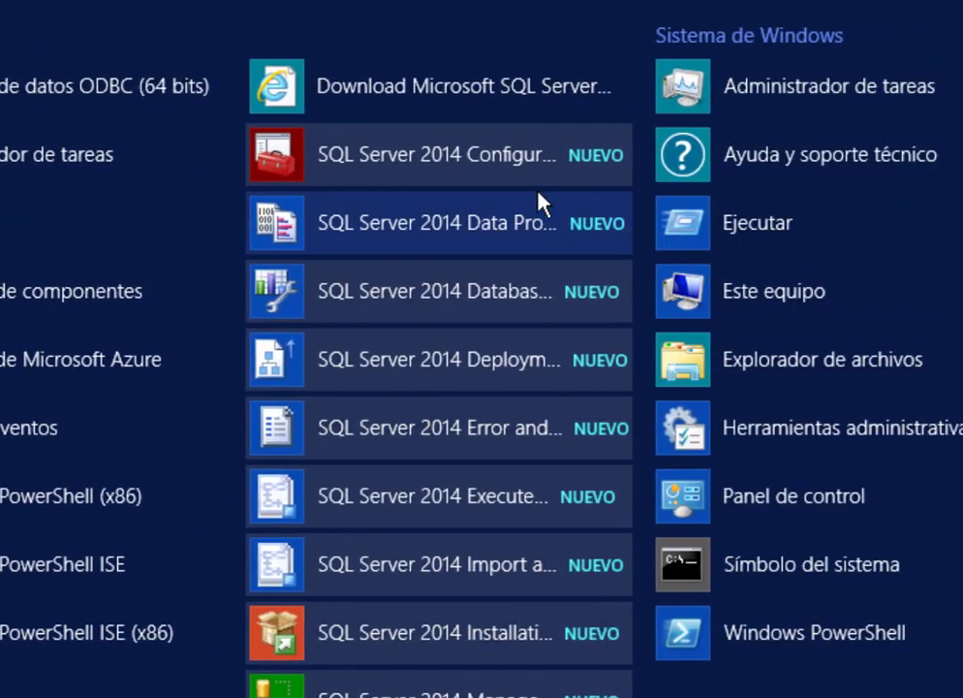
# In SQL Server 2014 Configuration Manager, enable the TCP/IP protocol for the COMPAC instance
pyautogui.click(456, 172)
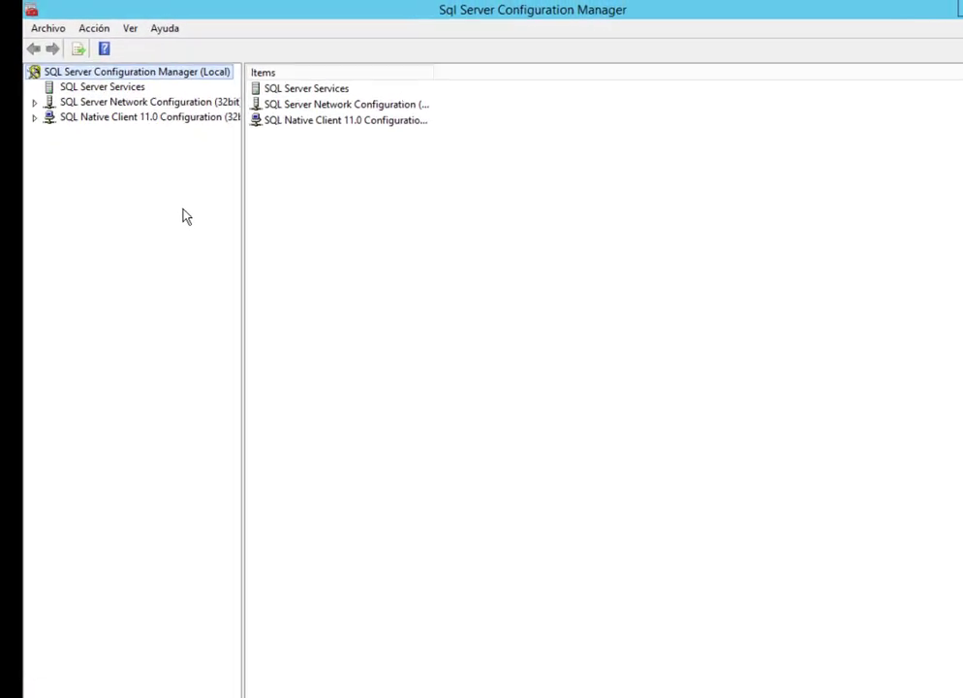
pyautogui.doubleClick(199, 200)
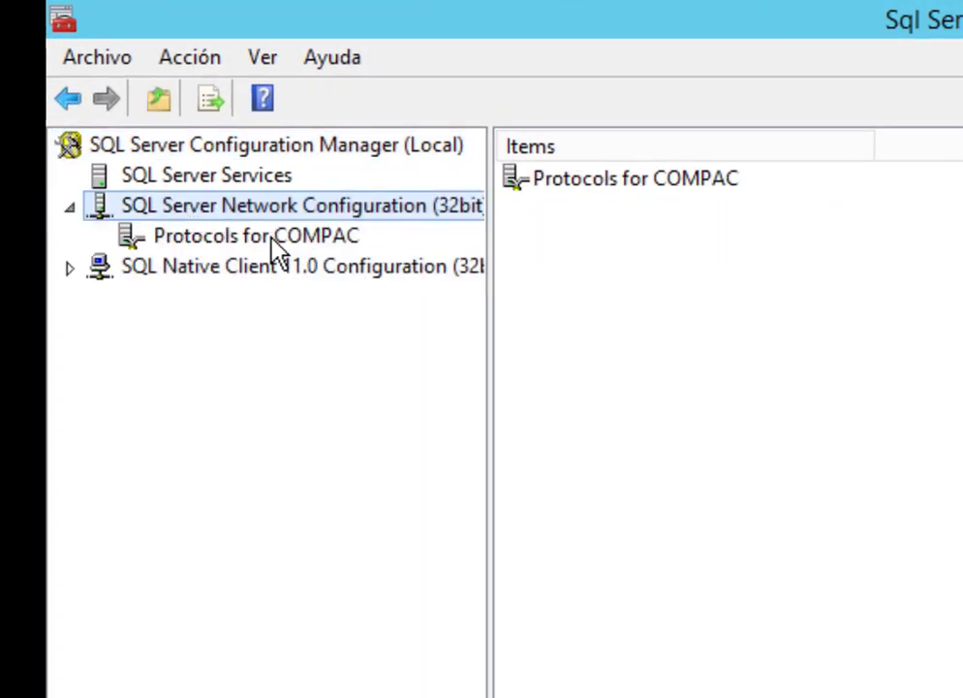
pyautogui.click(264, 234)
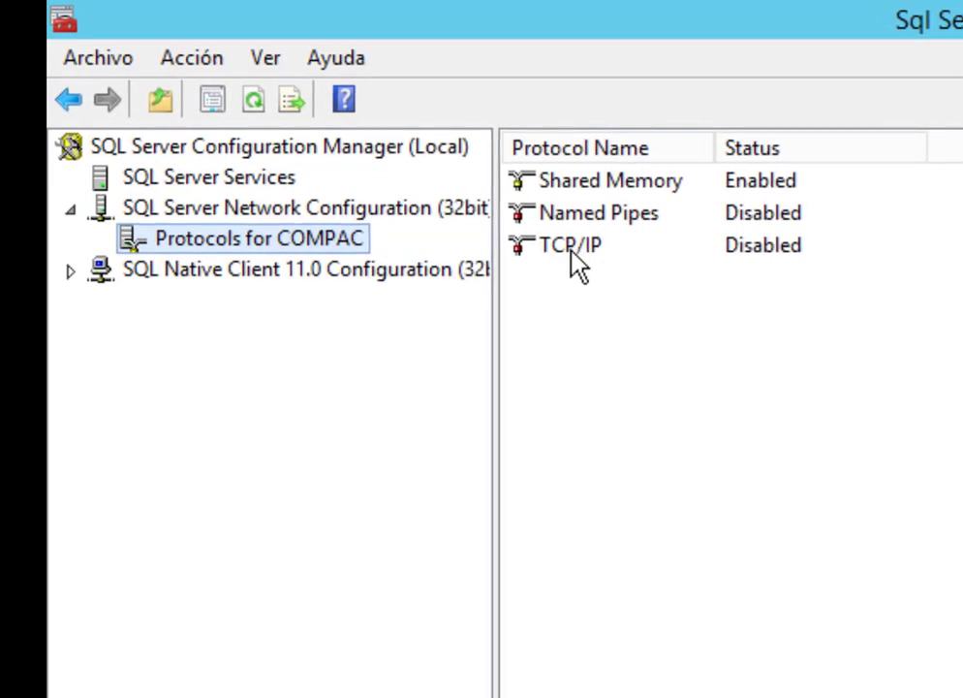
pyautogui.click(567, 254)
pyautogui.rightClick(567, 252)
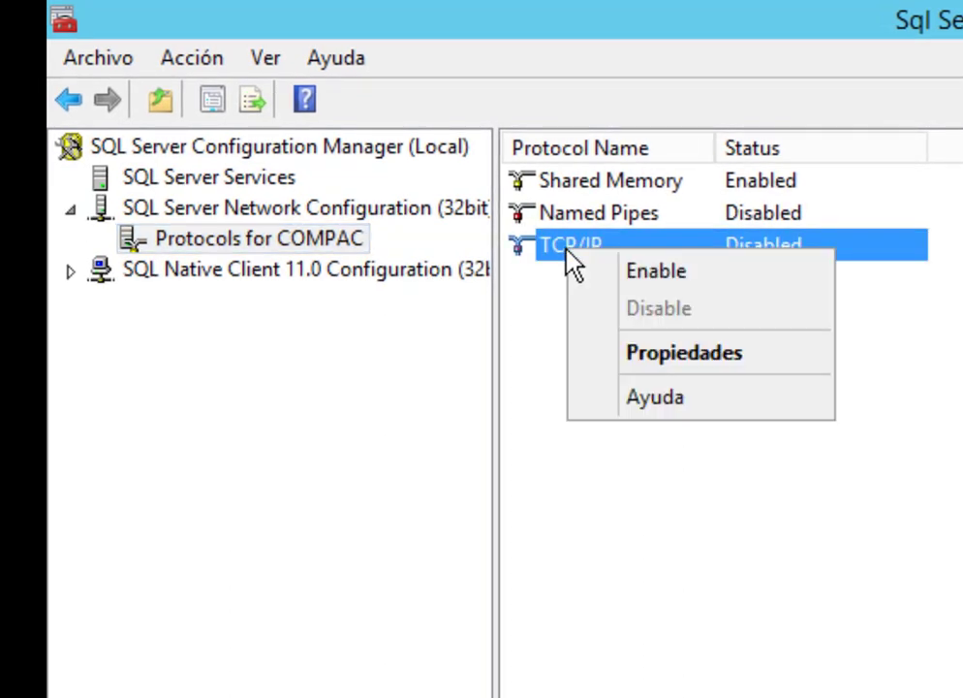
pyautogui.click(729, 276)
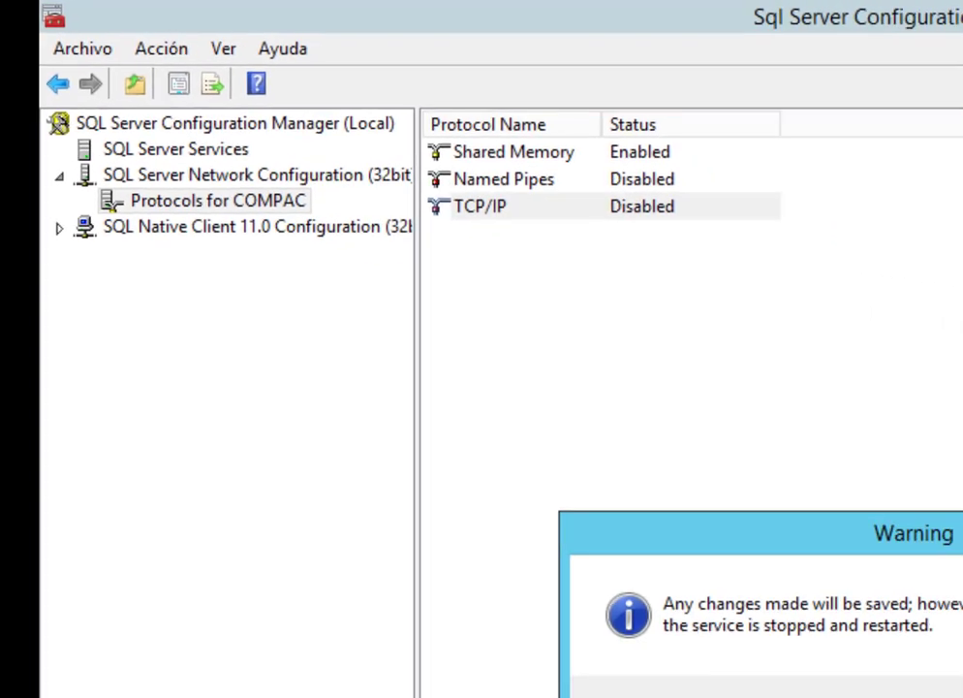
pyautogui.click(962, 697)
# Restart the SQL Server Browser and SQL Server (COMPAC) services
pyautogui.click(116, 103)
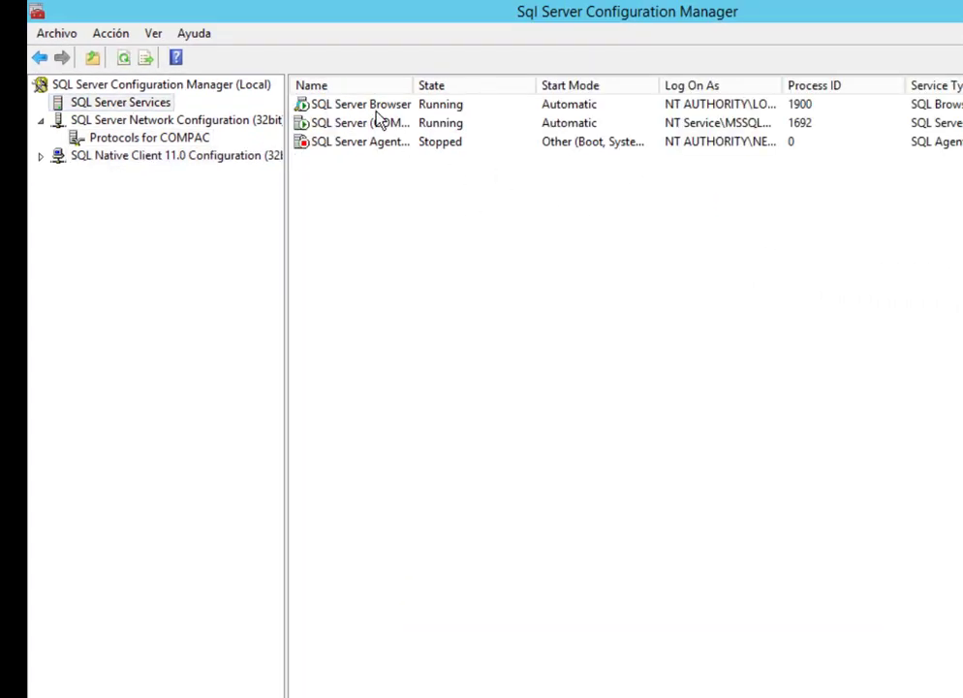
pyautogui.click(363, 106)
pyautogui.rightClick(360, 105)
pyautogui.click(441, 203)
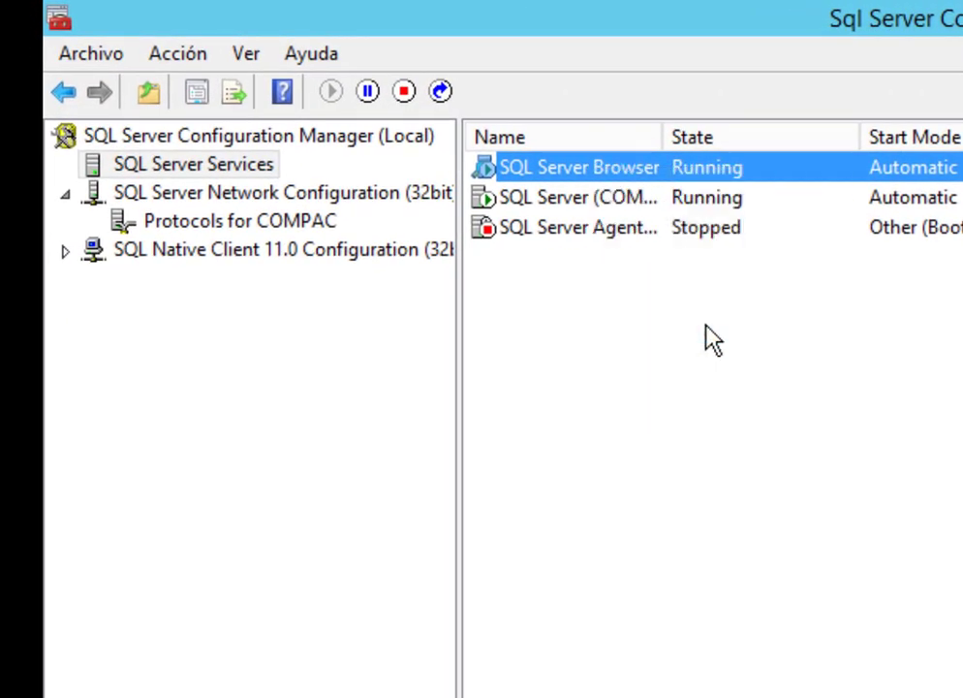
pyautogui.click(566, 203)
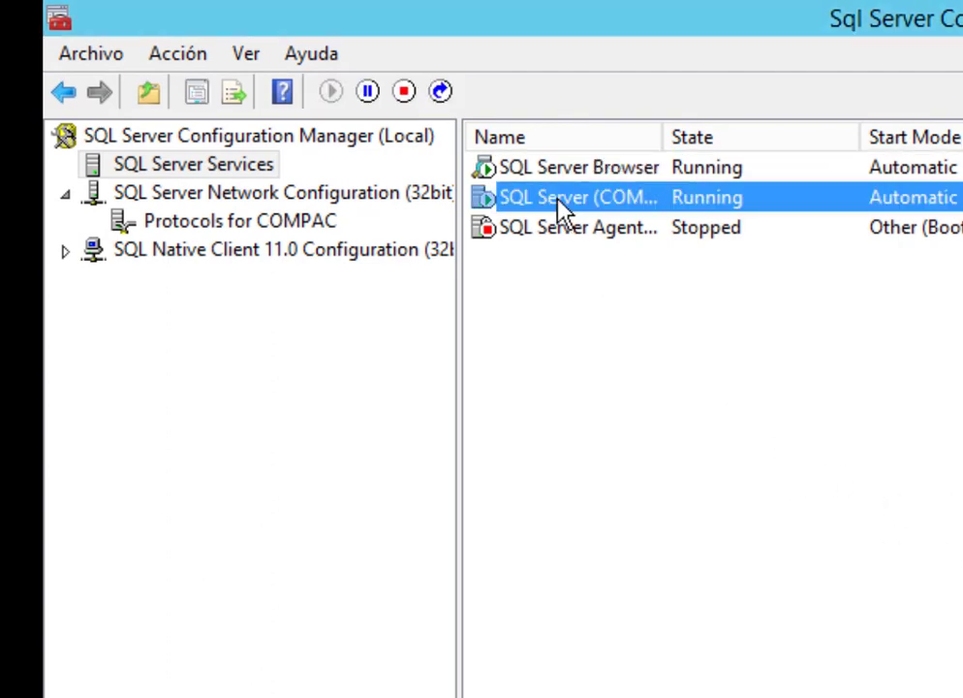
pyautogui.click(445, 102)
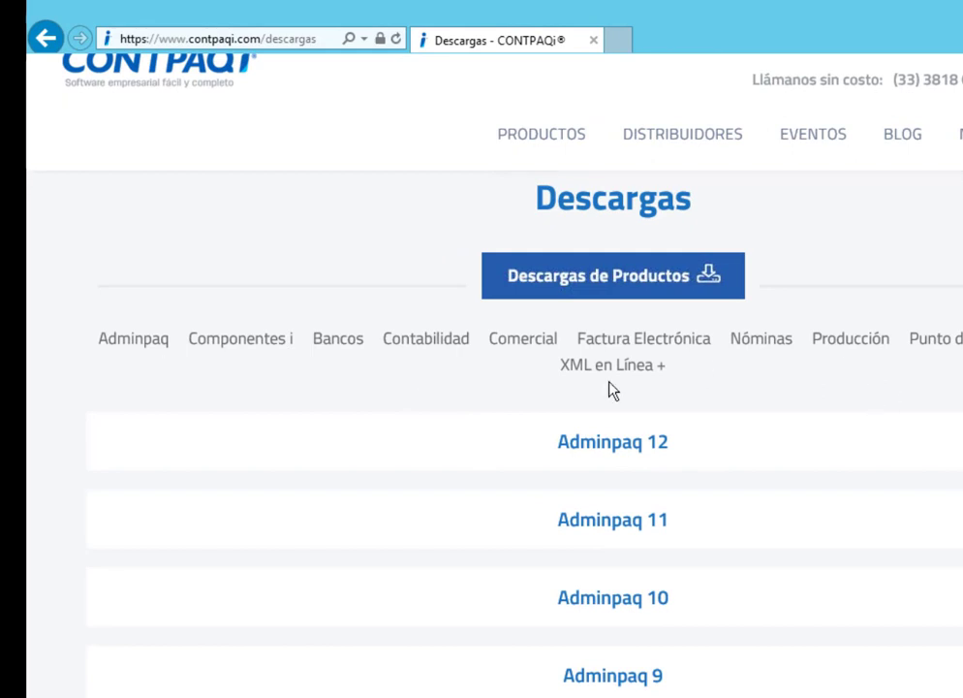
# Download the Contabilidad 12.2.3 package CONTABILIDAD_BANCOS_1223_530.zip and save it to a chosen folder
pyautogui.click(451, 347)
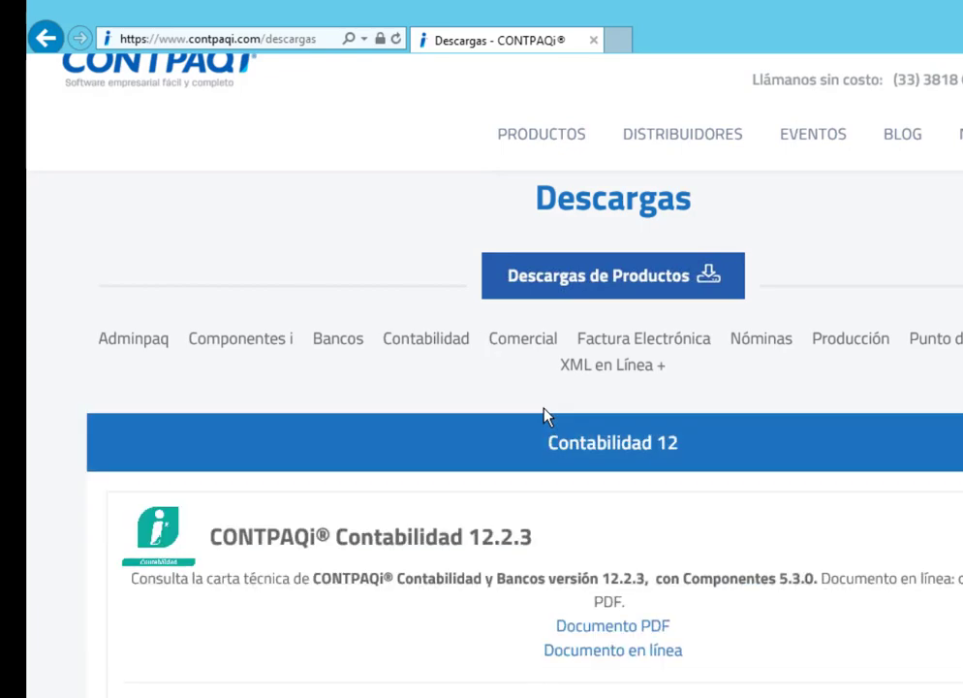
pyautogui.scroll(-2, 446, 509)
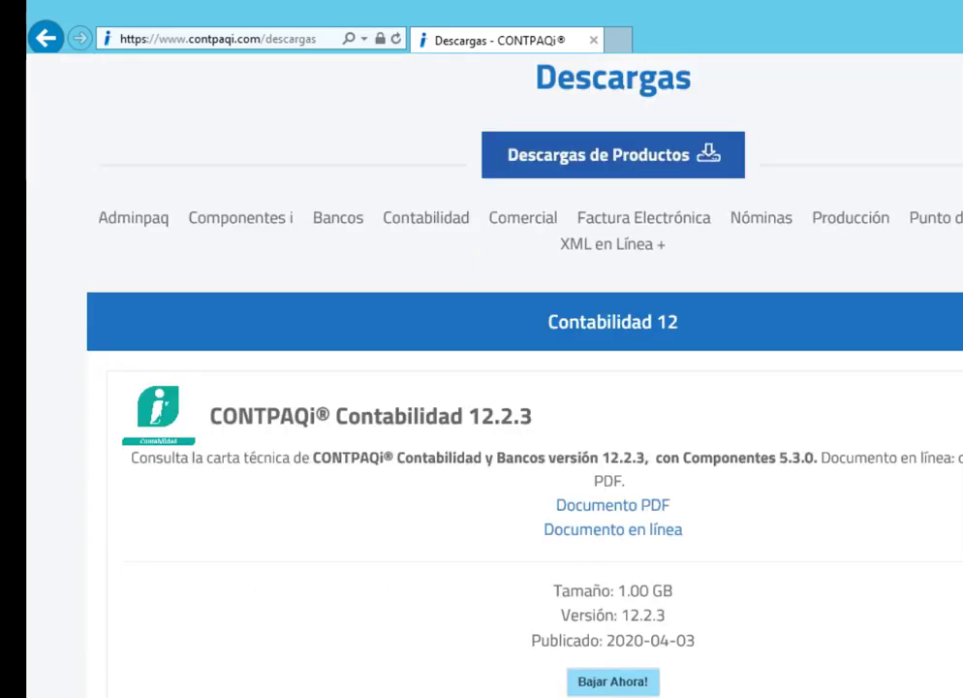
pyautogui.scroll(-3, 523, 436)
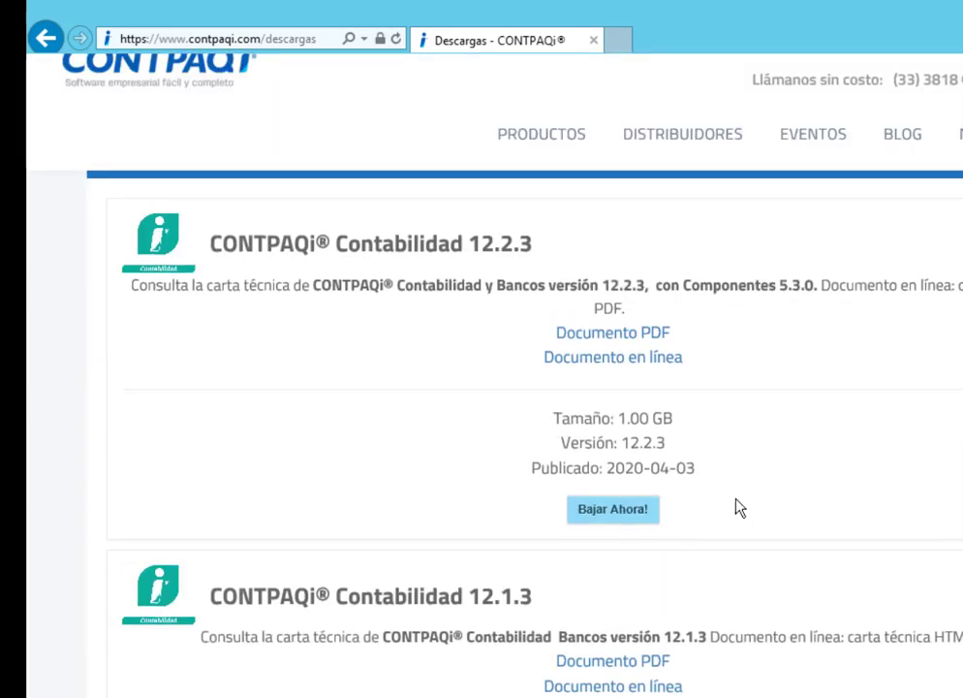
pyautogui.click(621, 514)
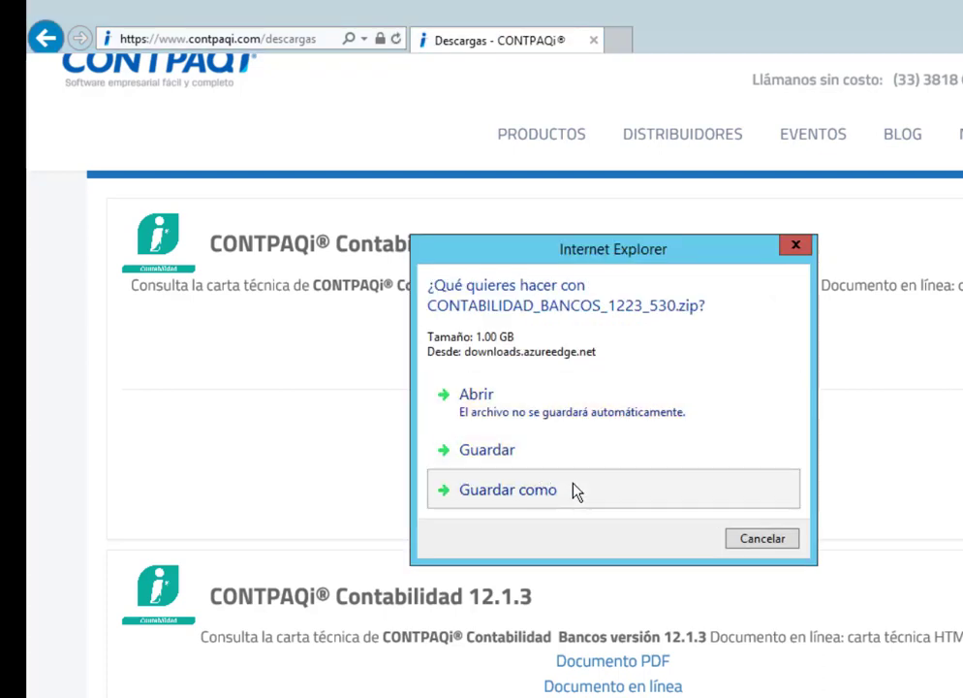
pyautogui.click(576, 492)
pyautogui.click(466, 436)
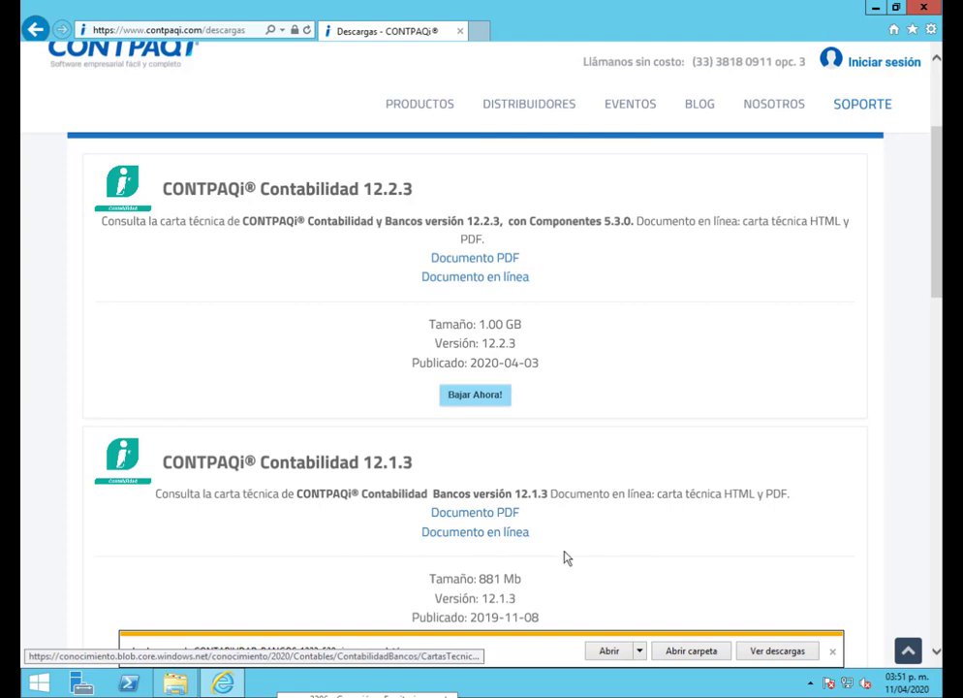
# Extract the downloaded zip into the CONTABILIDAD_BANCOS_1223_530 folder
pyautogui.click(691, 652)
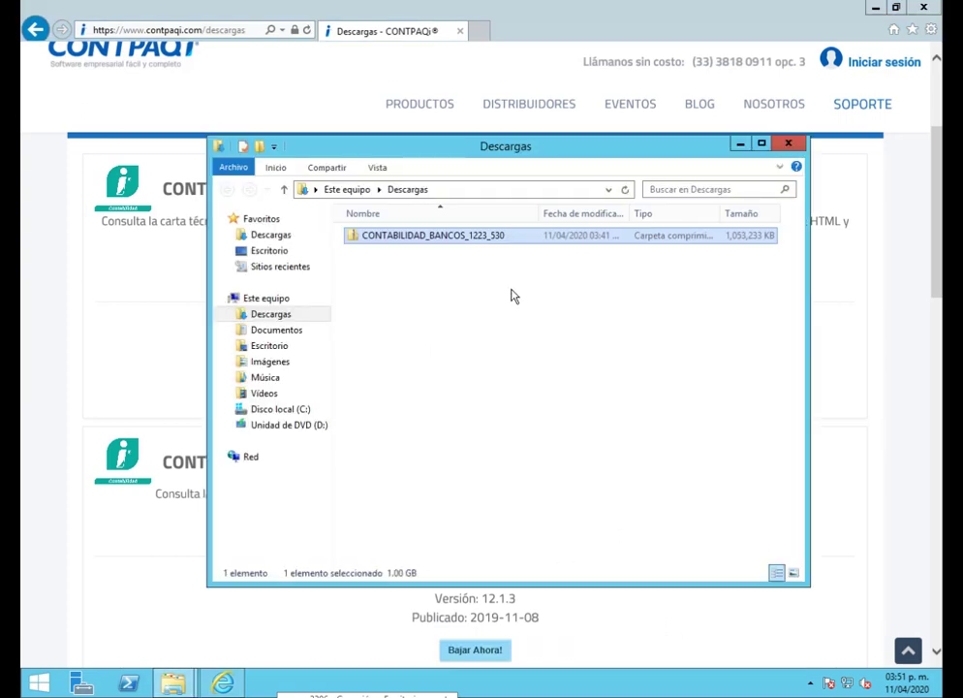
pyautogui.rightClick(407, 239)
pyautogui.click(460, 283)
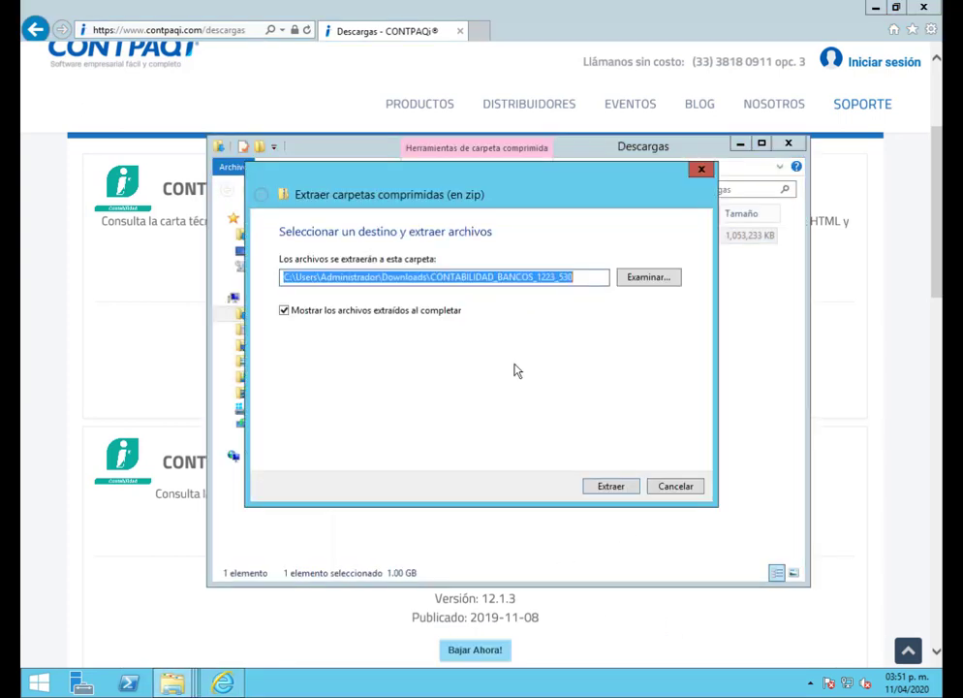
pyautogui.click(613, 487)
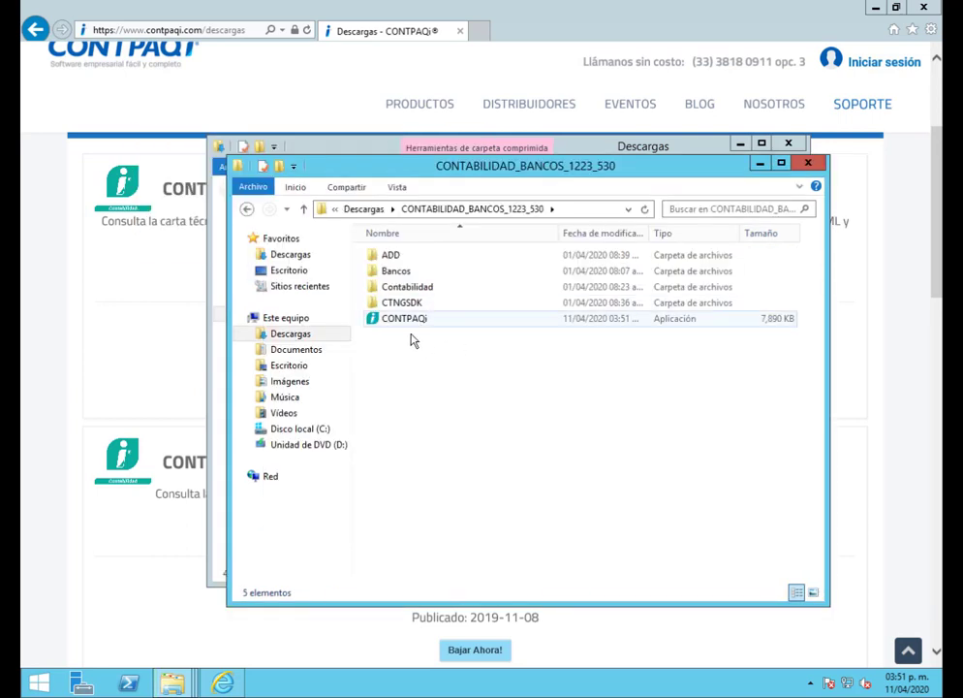
# Launch the CONTPAQi installer past the security warning
pyautogui.click(414, 328)
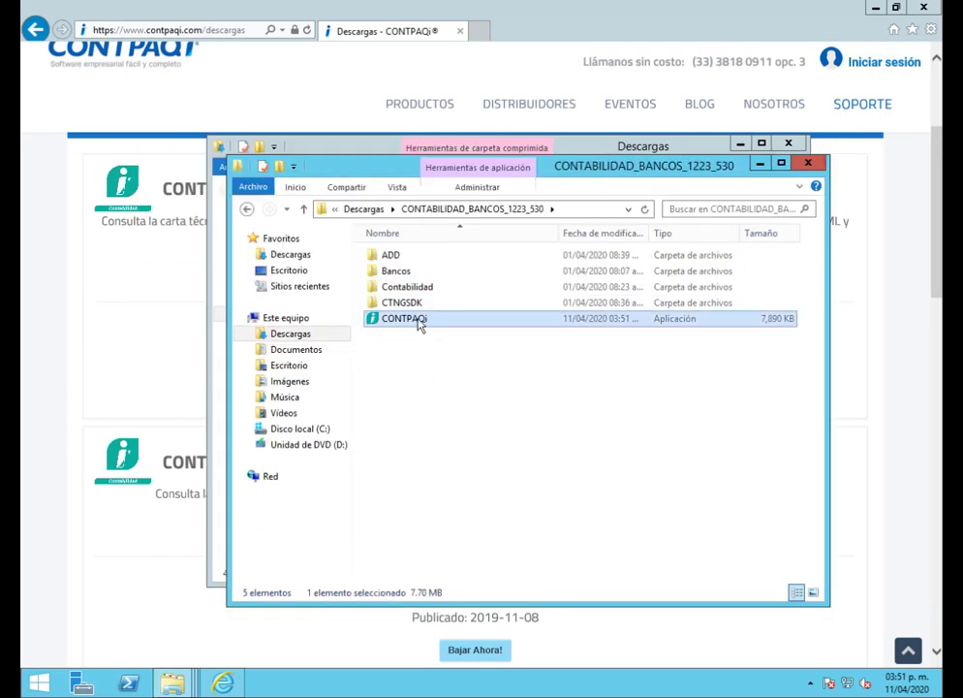
pyautogui.doubleClick(418, 326)
pyautogui.click(536, 357)
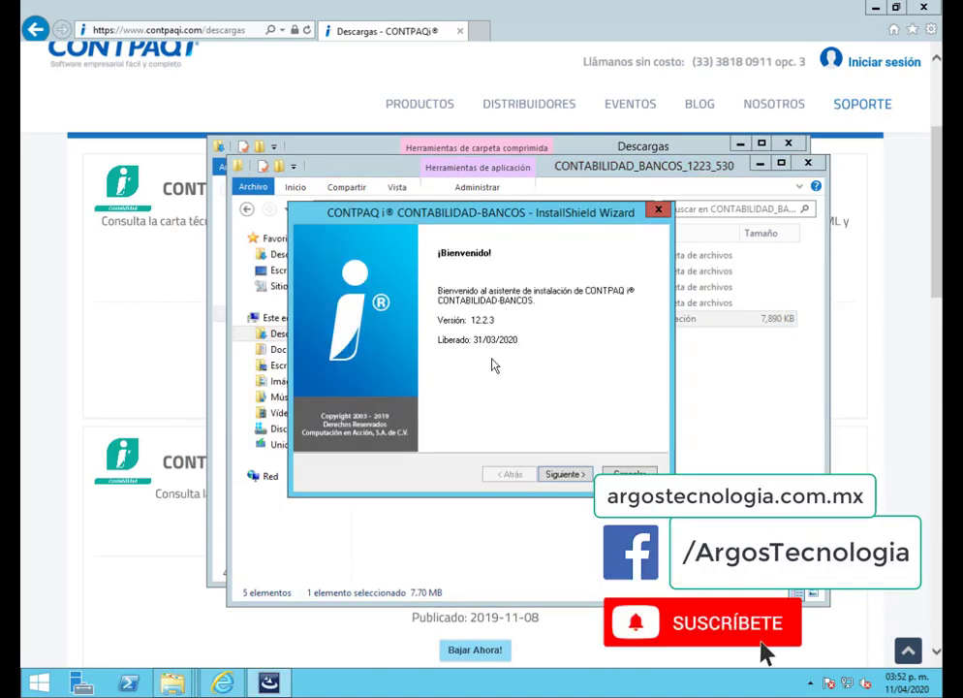
# Accept the license and service agreements, keep the Servidor installation type and default destination
pyautogui.click(569, 480)
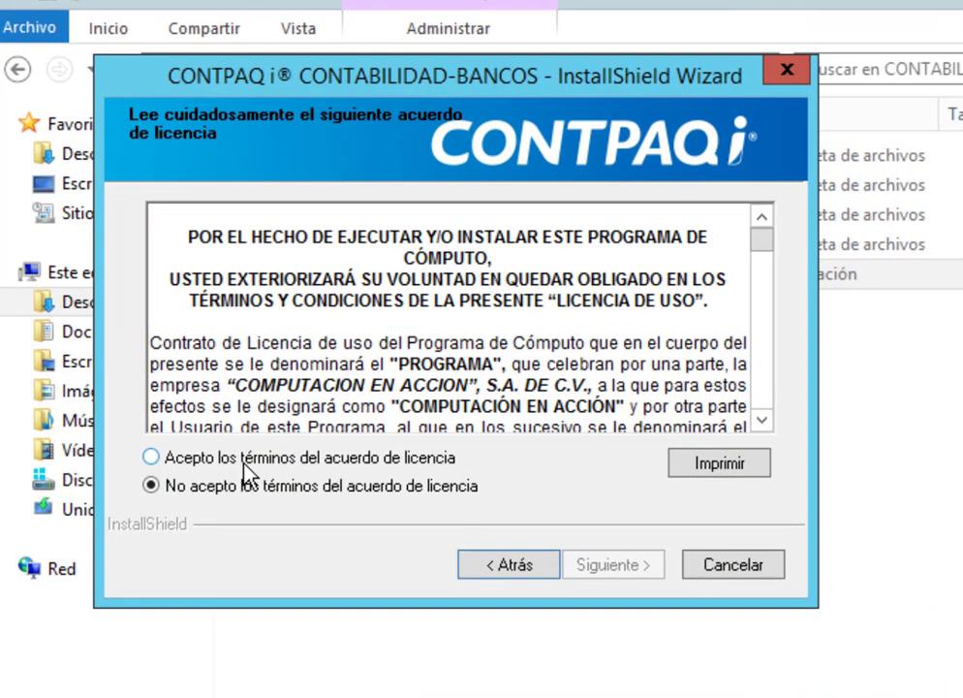
pyautogui.click(243, 459)
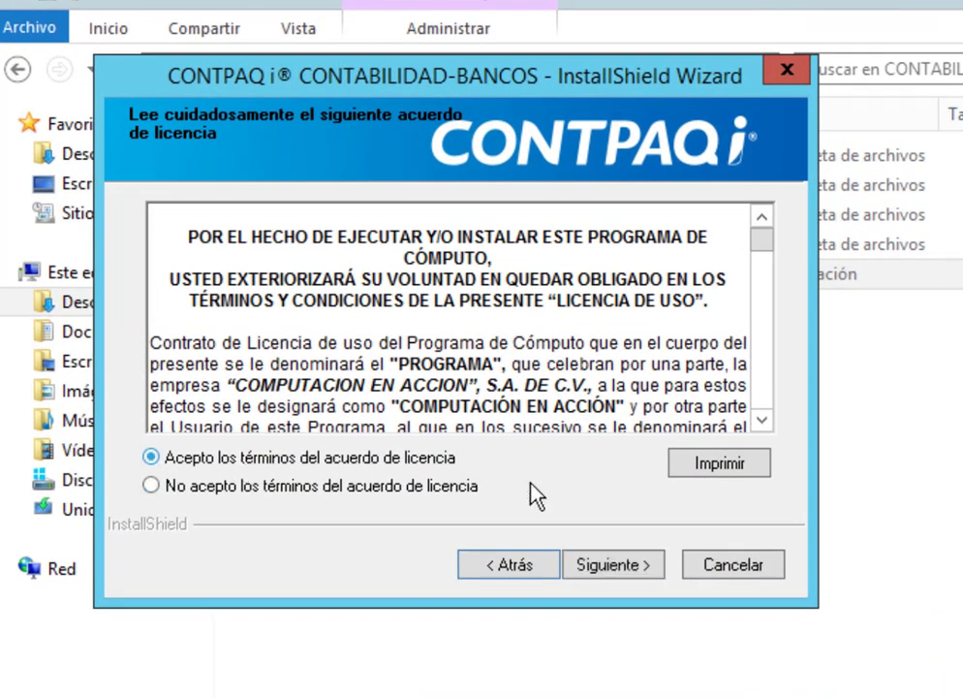
pyautogui.click(610, 569)
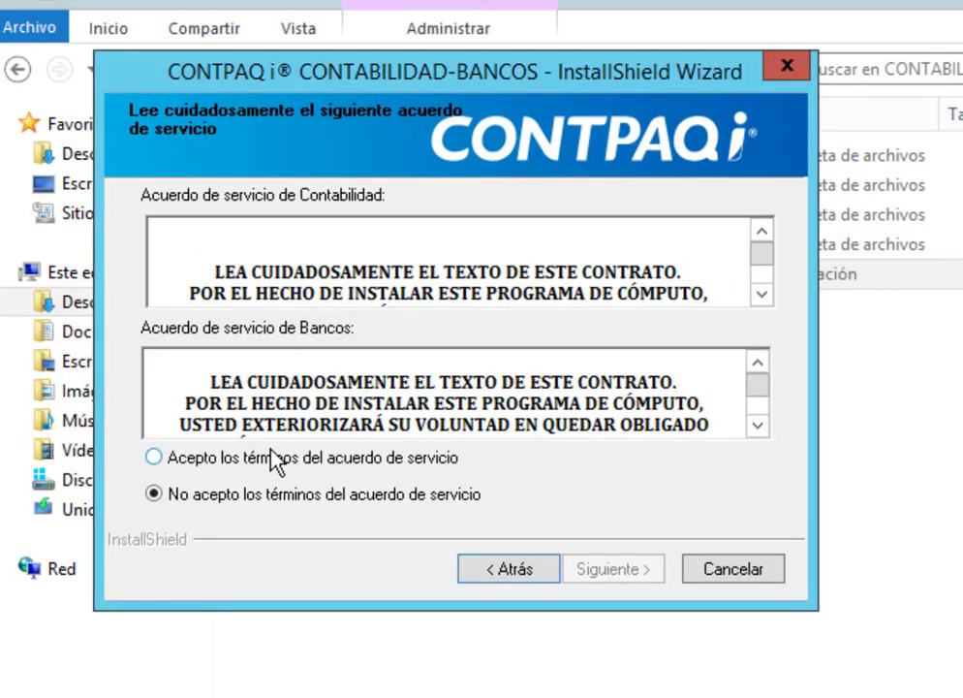
pyautogui.click(275, 457)
pyautogui.click(612, 570)
pyautogui.click(620, 565)
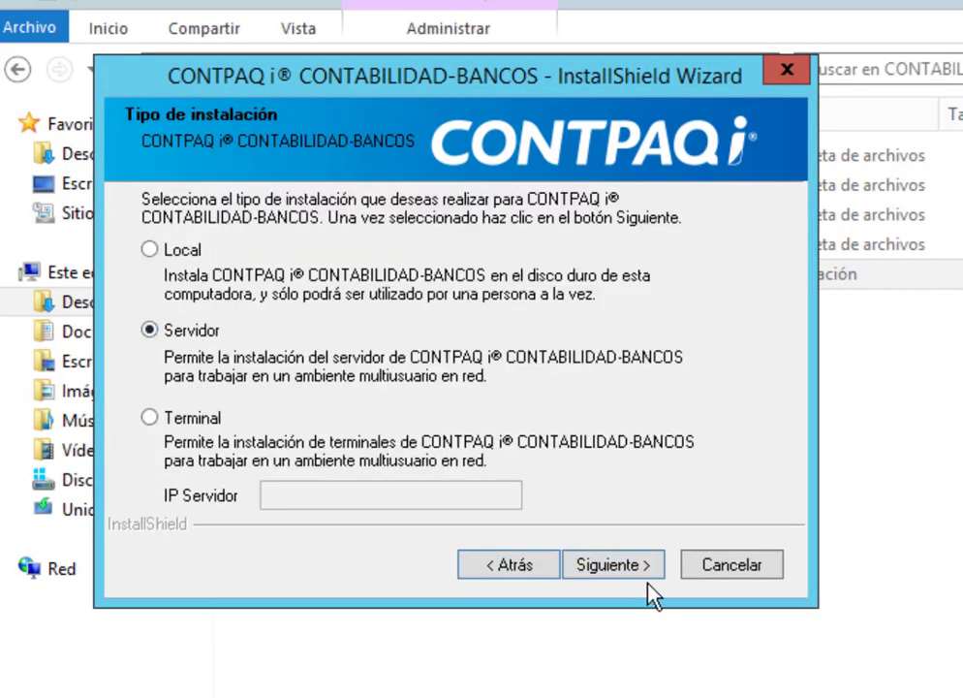
pyautogui.click(626, 570)
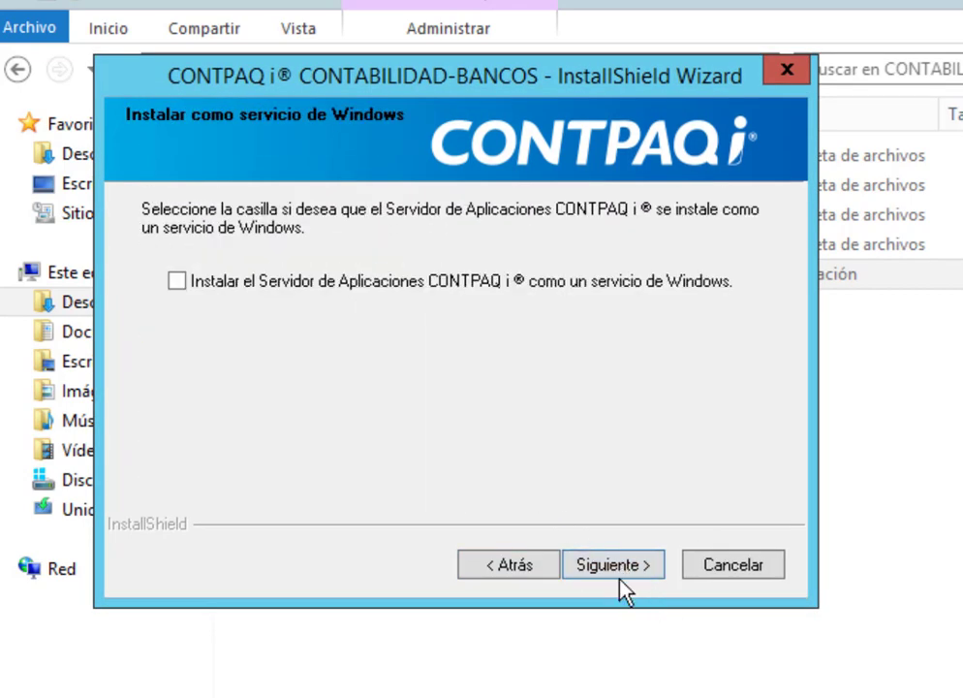
pyautogui.click(617, 567)
pyautogui.click(617, 566)
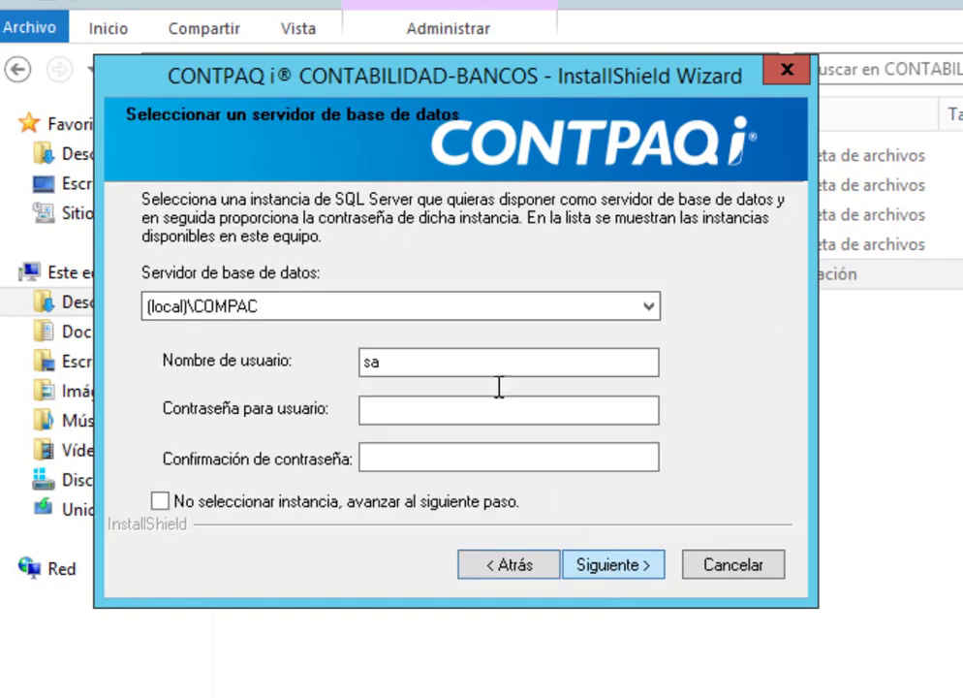
# Enter and confirm the sa password for the (local)\COMPAC server and start installing
pyautogui.click(452, 408)
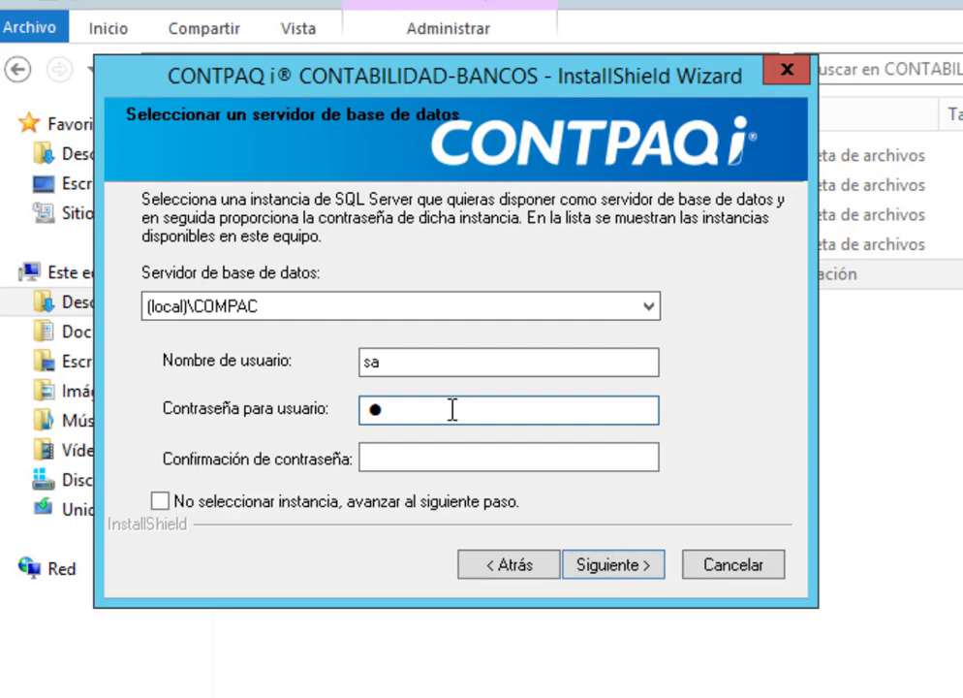
pyautogui.write('**********')
pyautogui.press('Tab')
pyautogui.write('**********')
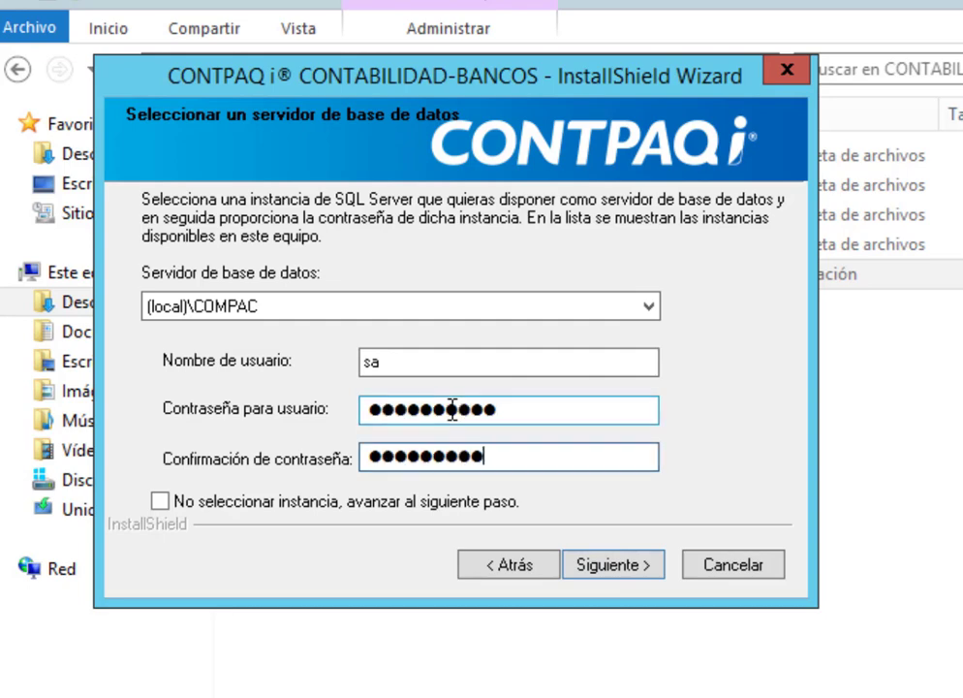
pyautogui.click(637, 570)
pyautogui.click(638, 567)
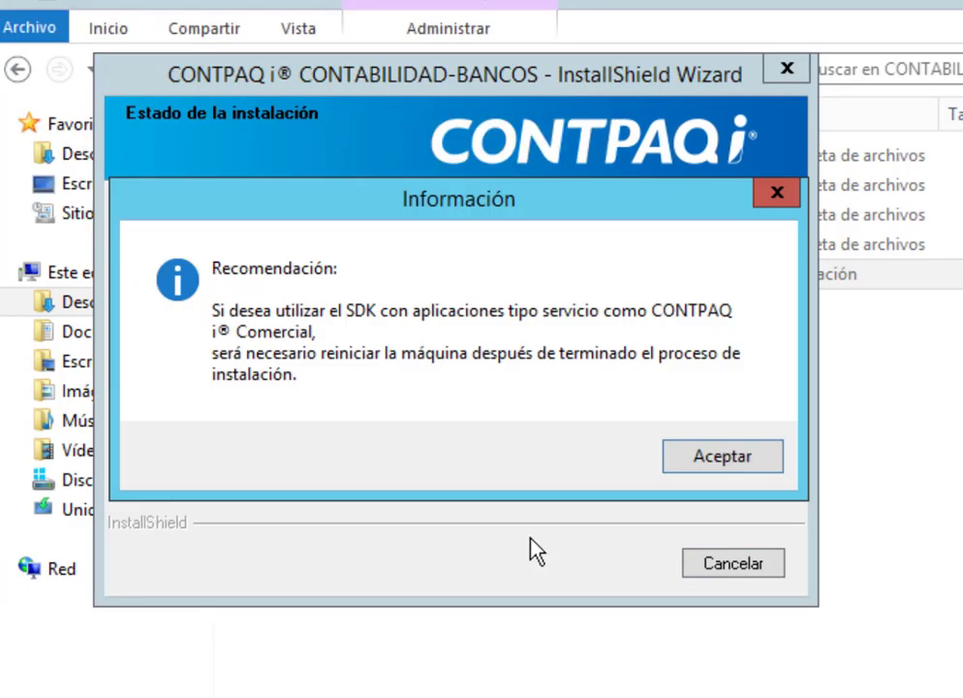
# Dismiss the SDK restart notice, accept the Componentes i SQL settings, and finish the installer
pyautogui.click(714, 452)
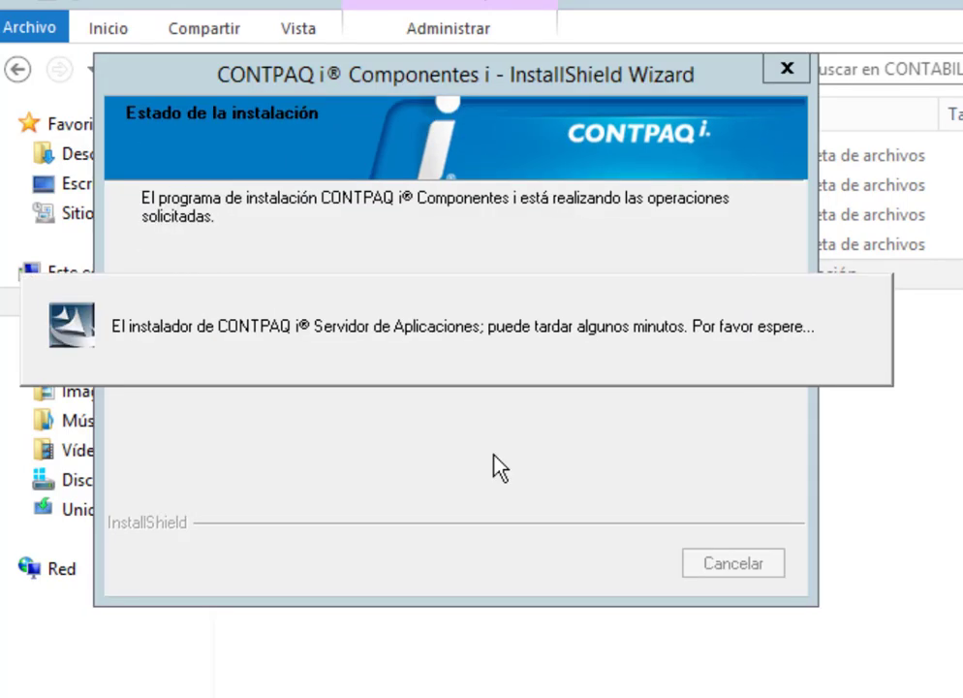
pyautogui.click(616, 567)
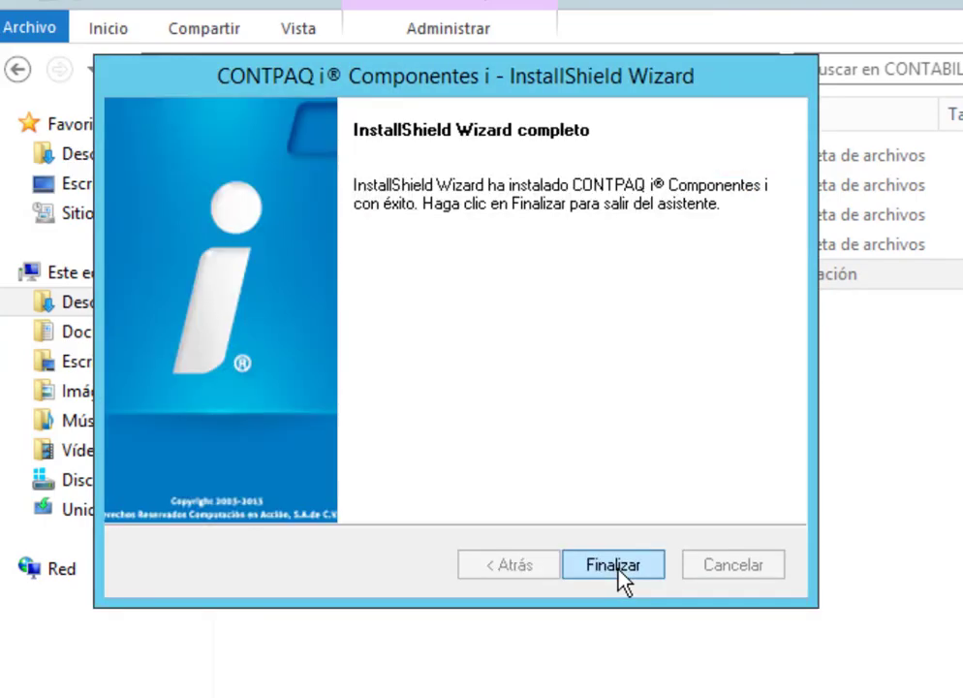
pyautogui.click(621, 571)
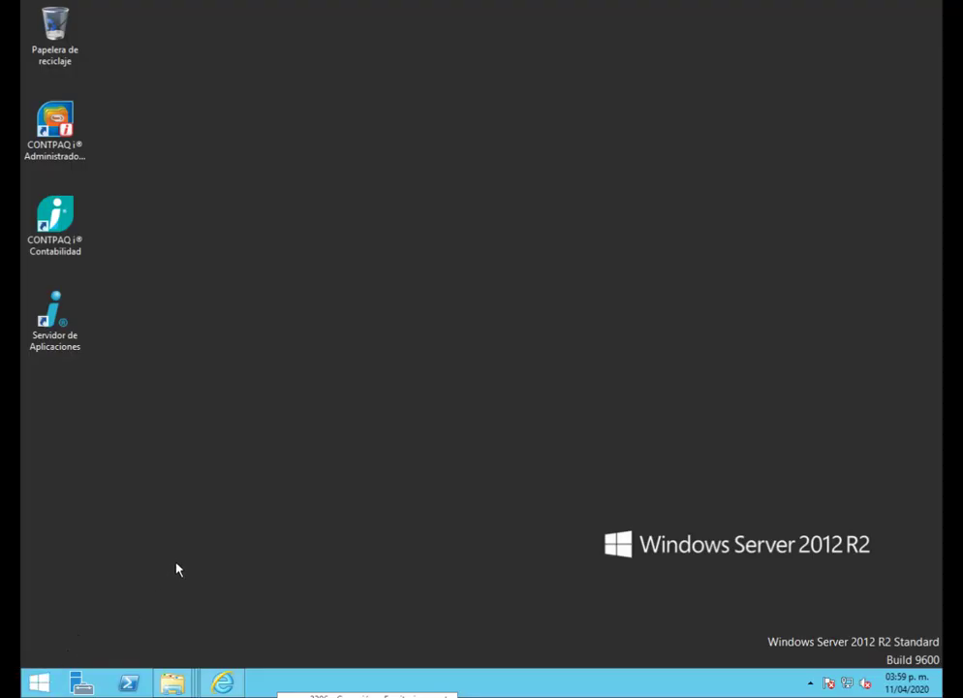
# Run CONTPAQ i Configuración as administrator from the Start screen's Apps list
pyautogui.click(40, 682)
pyautogui.click(145, 657)
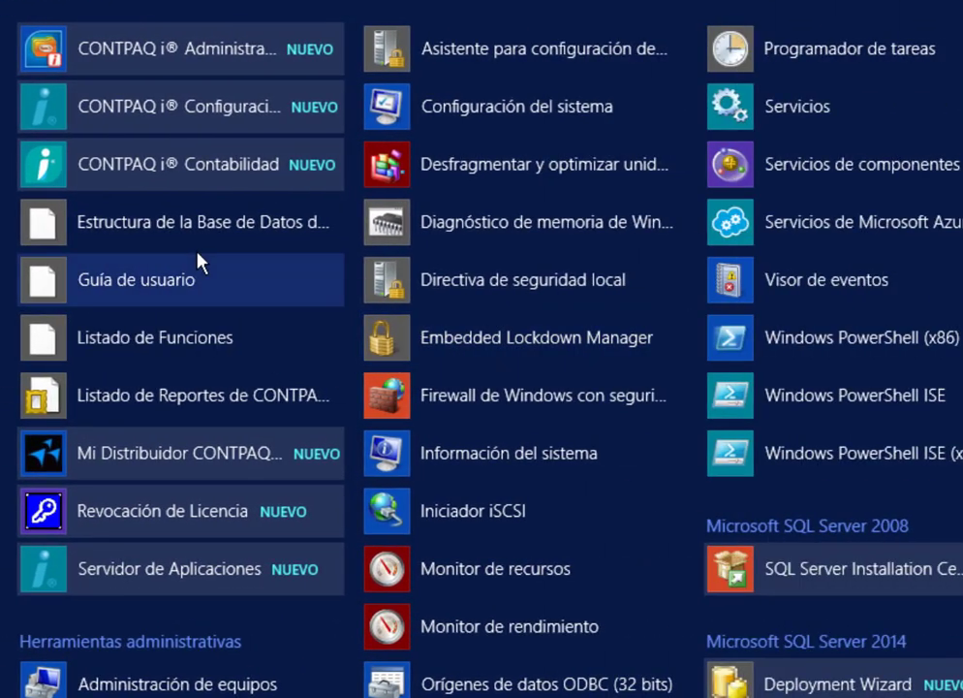
pyautogui.rightClick(200, 120)
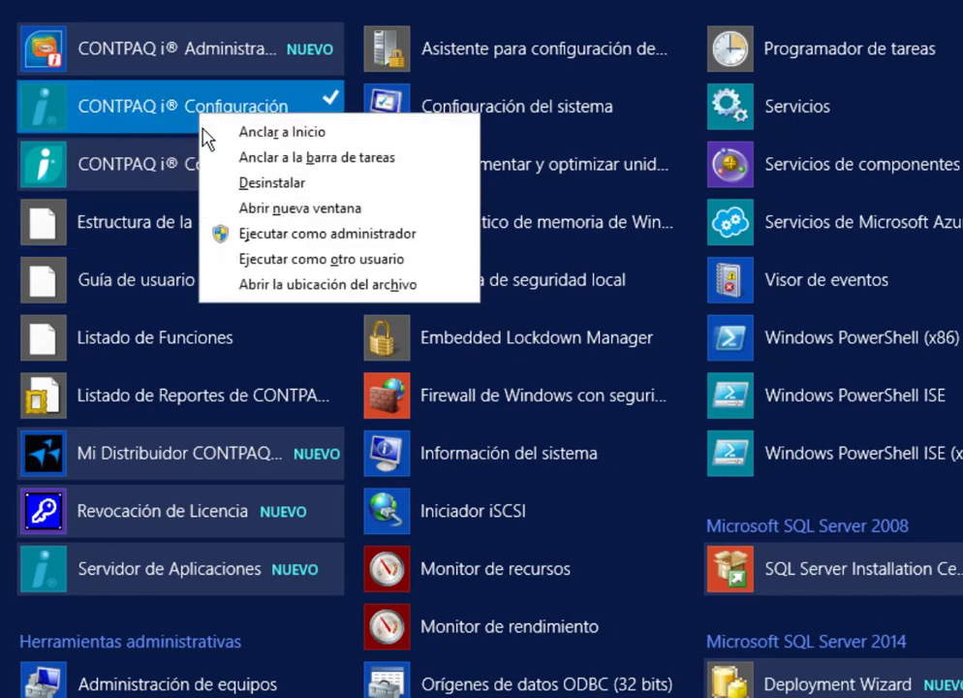
pyautogui.click(293, 245)
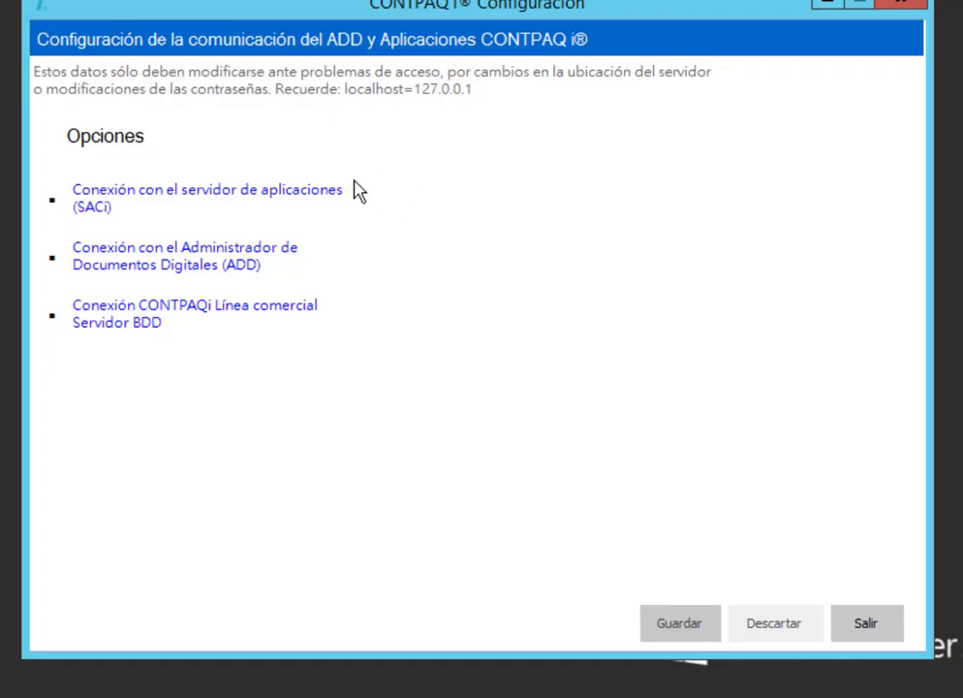
# Review the SACi and ADD connection settings, checking instance COMPAC and the ADD password fields
pyautogui.click(386, 200)
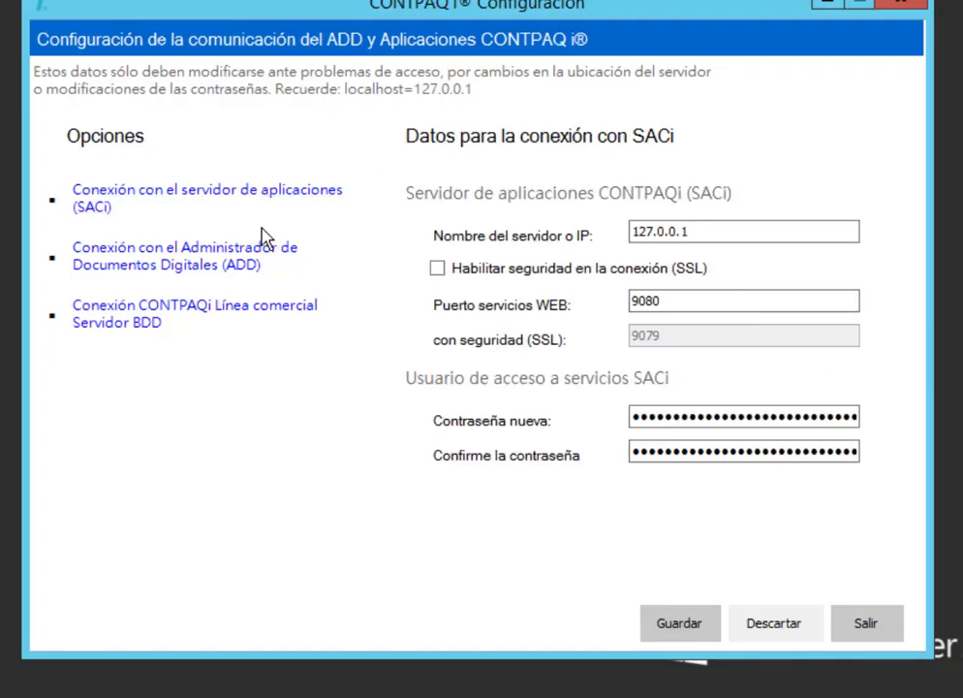
pyautogui.click(257, 254)
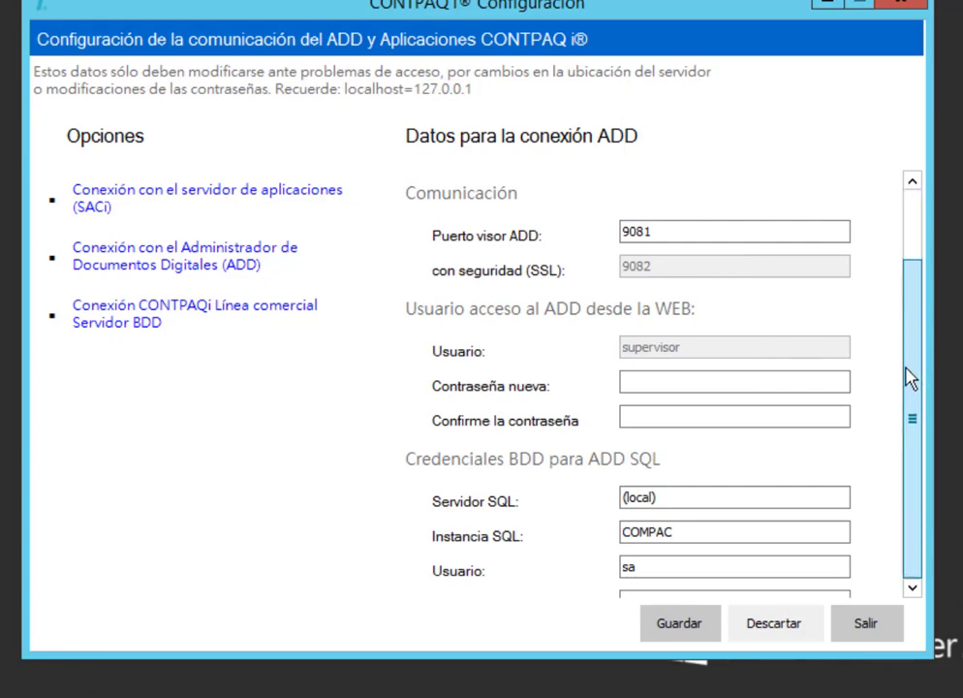
pyautogui.scroll(-2, 907, 393)
pyautogui.doubleClick(614, 438)
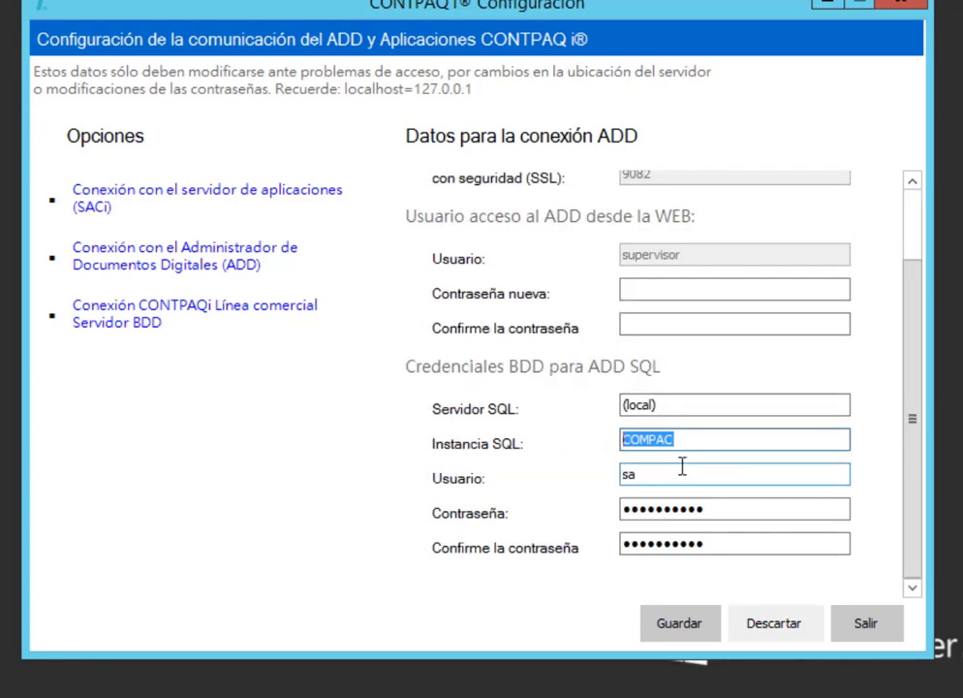
pyautogui.doubleClick(711, 514)
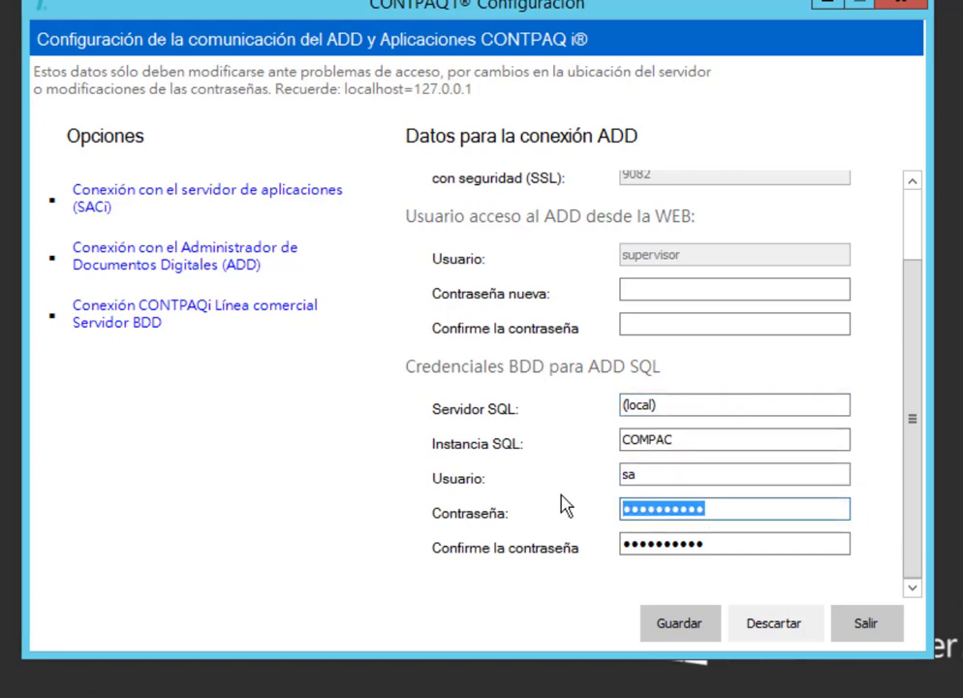
pyautogui.doubleClick(723, 544)
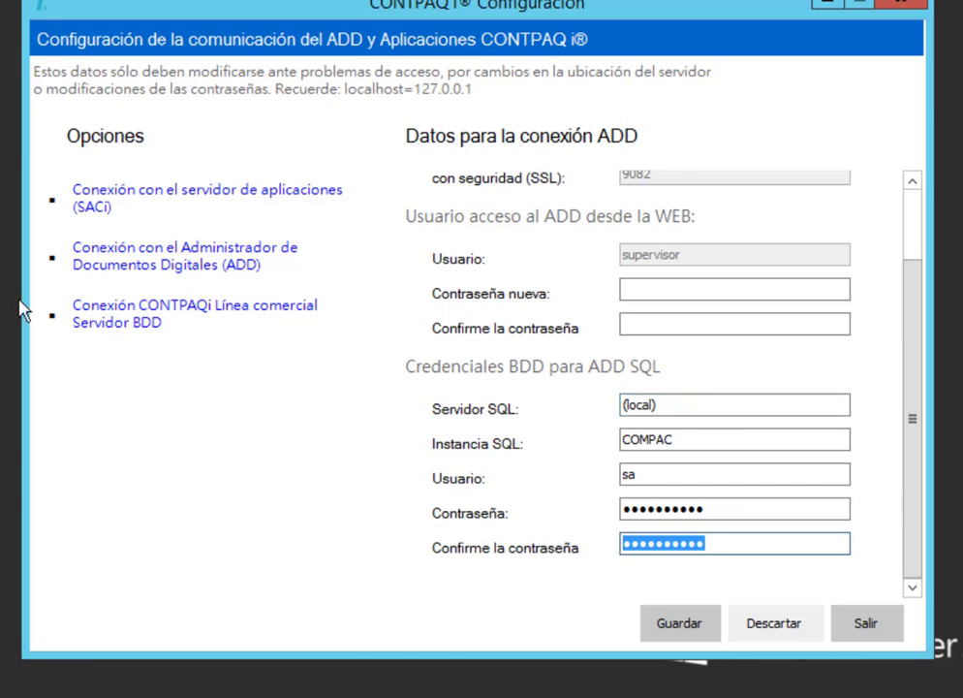
# Set the Línea Comercial server to SQL version 2012/2014/2017 and enter the new password twice
pyautogui.click(329, 318)
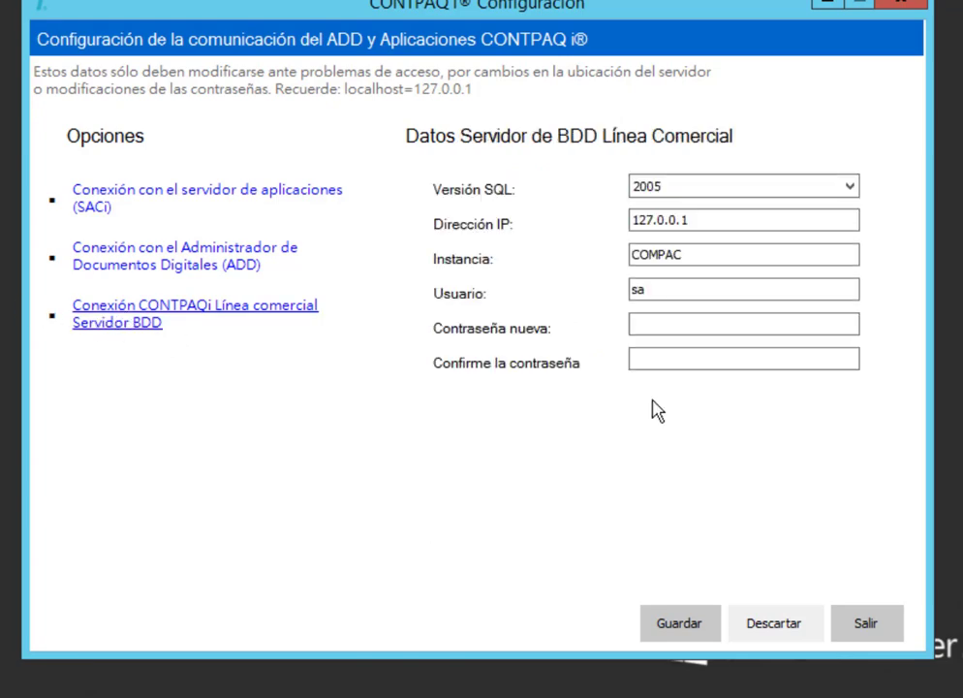
pyautogui.click(691, 199)
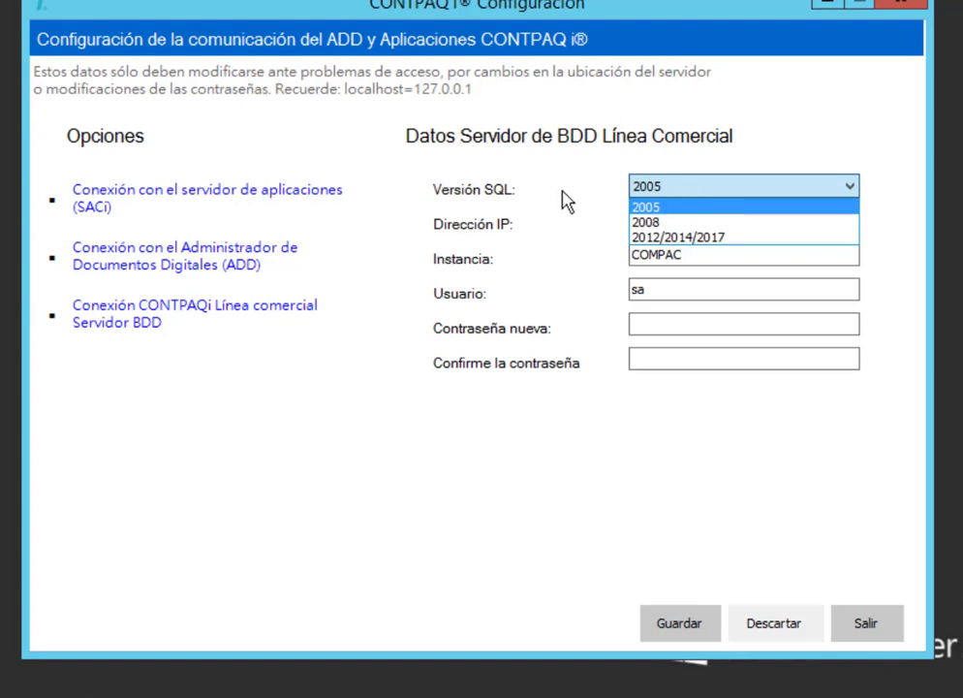
pyautogui.click(561, 198)
pyautogui.click(684, 194)
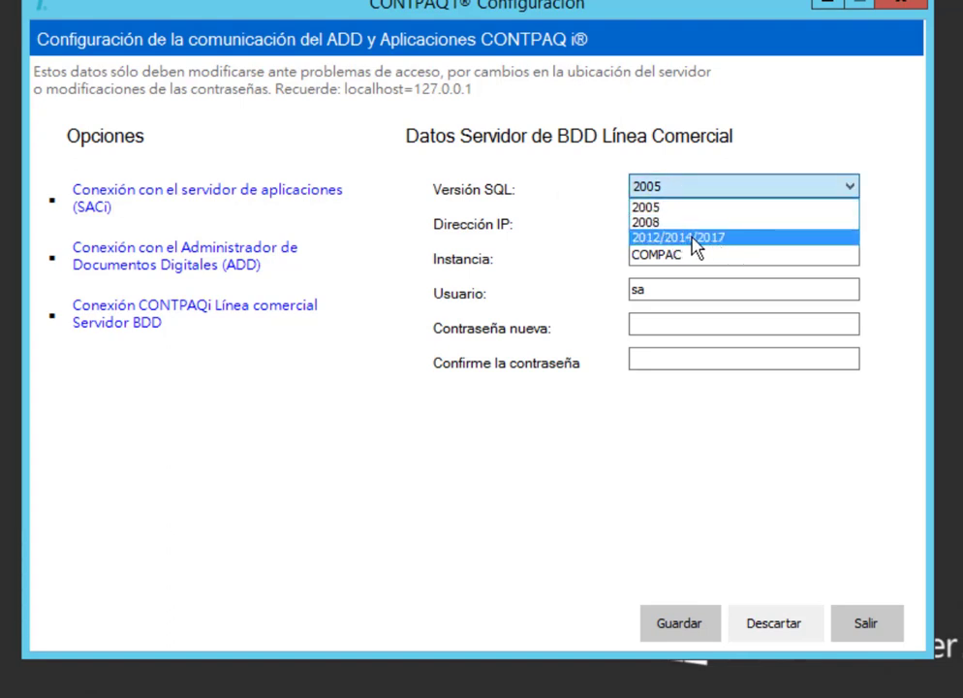
pyautogui.click(748, 242)
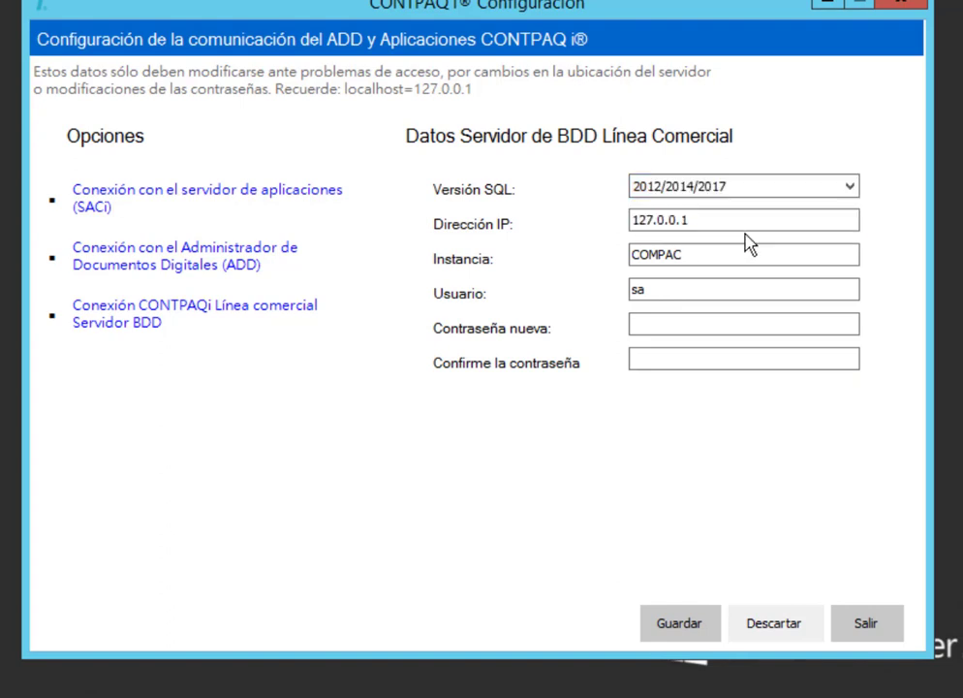
pyautogui.click(657, 325)
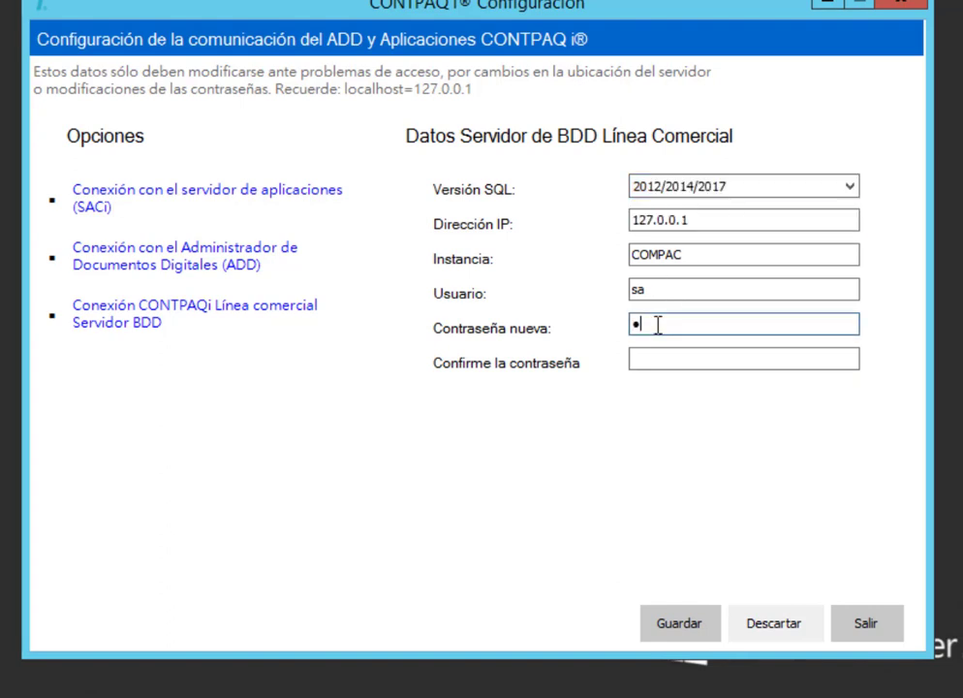
pyautogui.write('Co')
pyautogui.write('ntpaqi123')
pyautogui.press('Tab')
pyautogui.write('Contpaqi123')
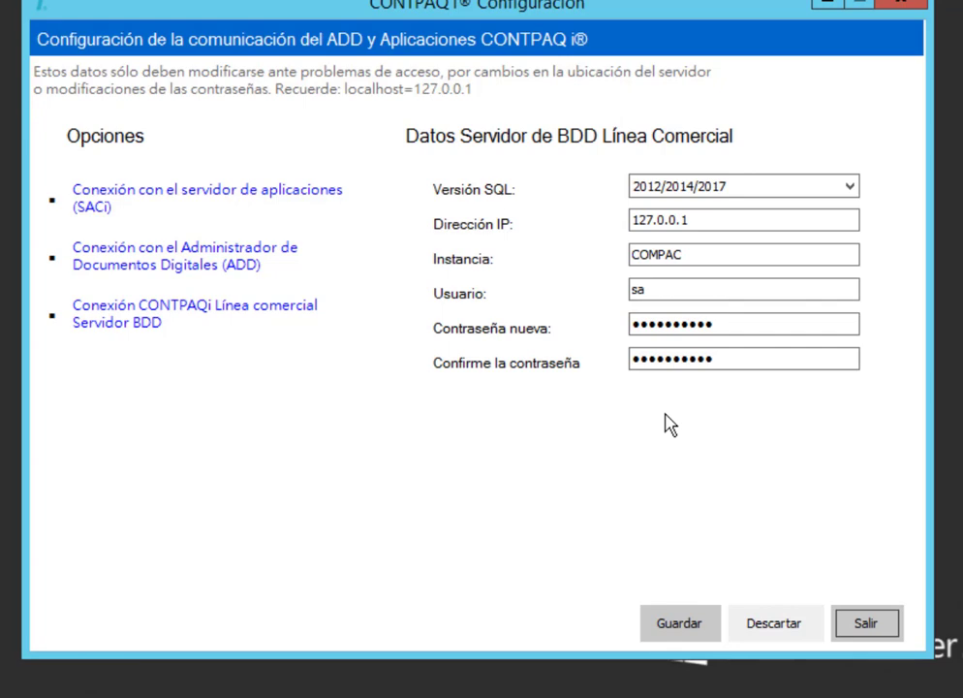
# Save the Línea Comercial settings, then exit the configuration tool, accepting the restart notice
pyautogui.click(692, 620)
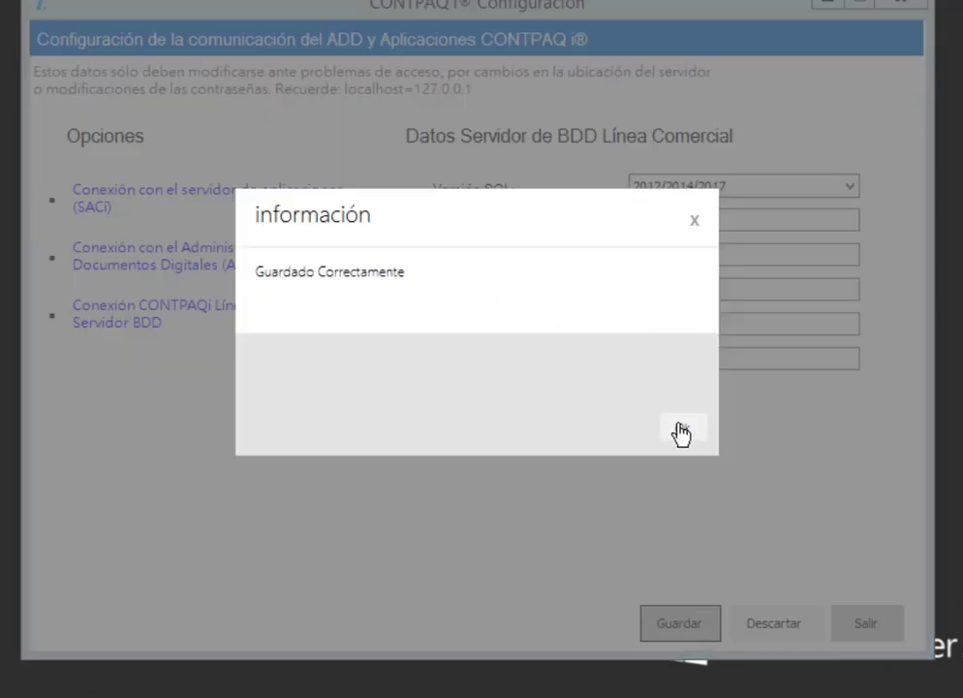
pyautogui.click(682, 433)
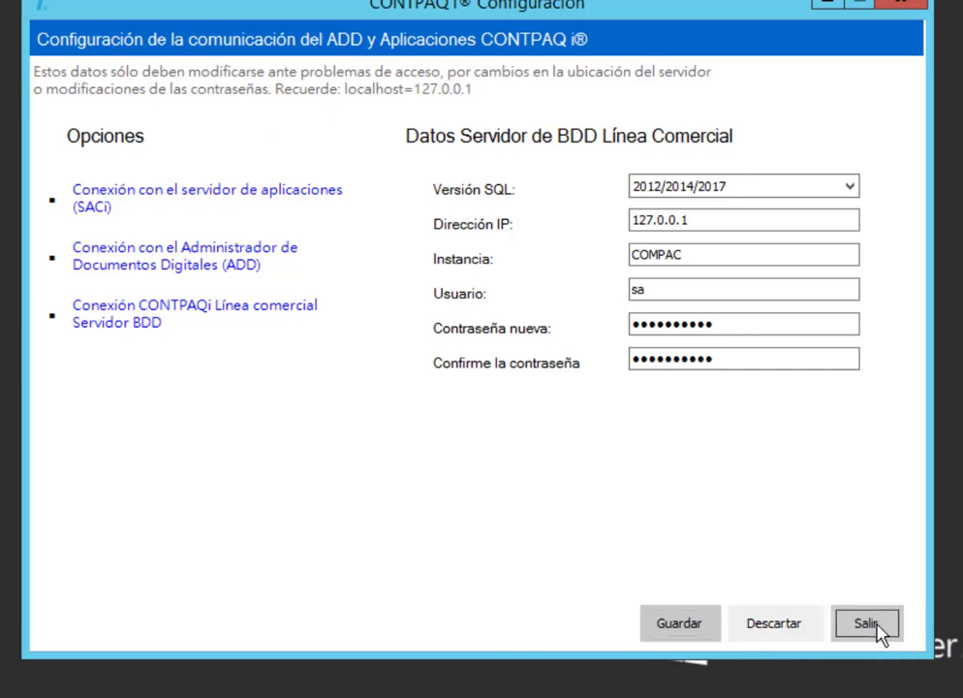
pyautogui.click(872, 625)
pyautogui.click(705, 417)
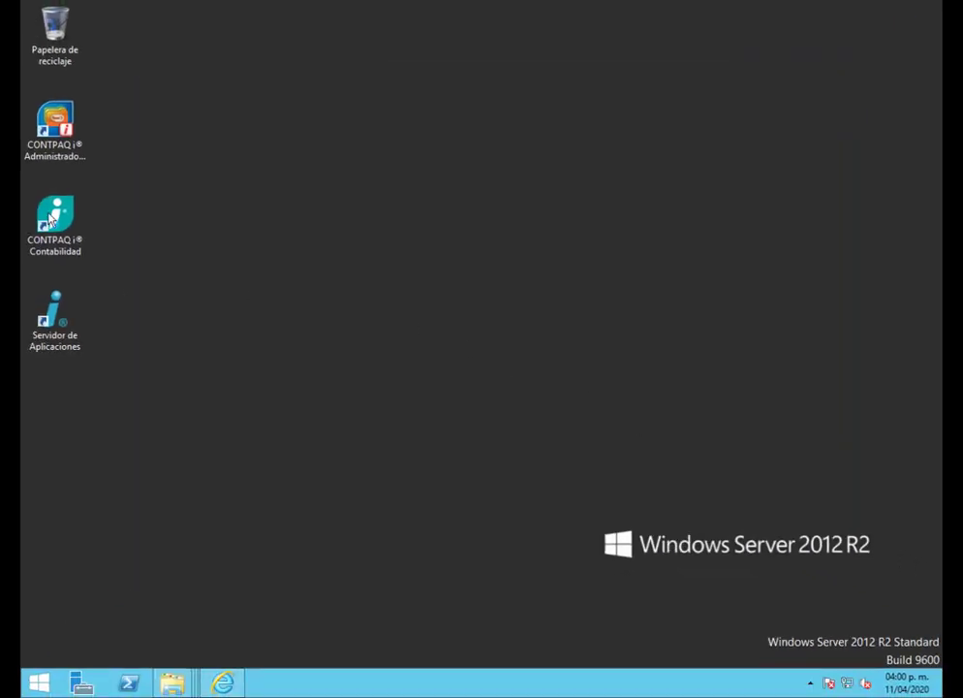
# Launch Contabilidad, begin internet activation and accept the agreement, then cancel the activation wizard
pyautogui.doubleClick(50, 217)
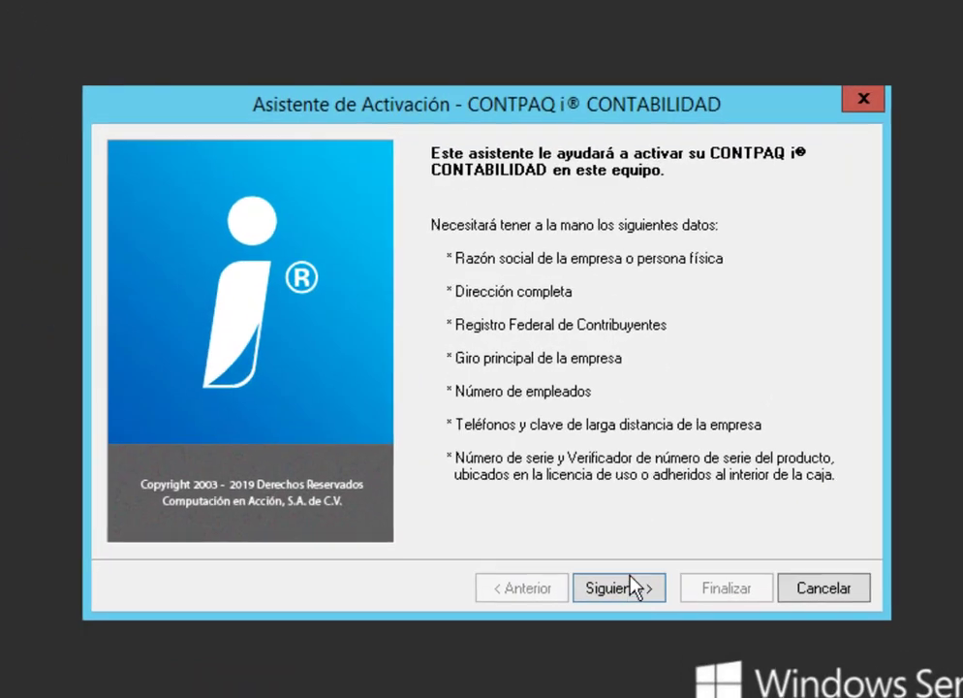
pyautogui.click(559, 487)
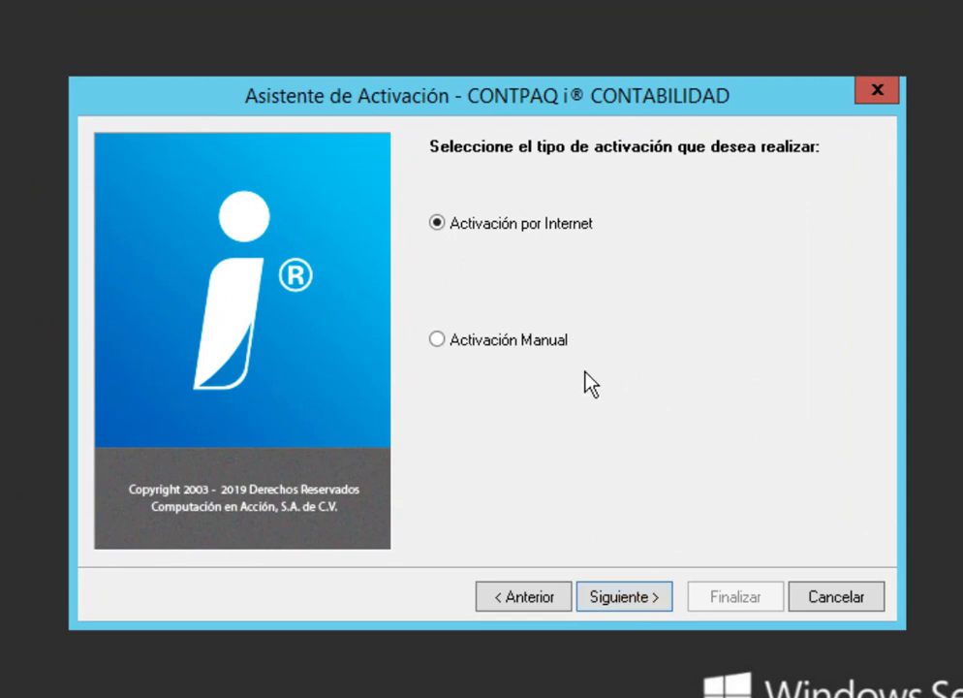
pyautogui.click(630, 598)
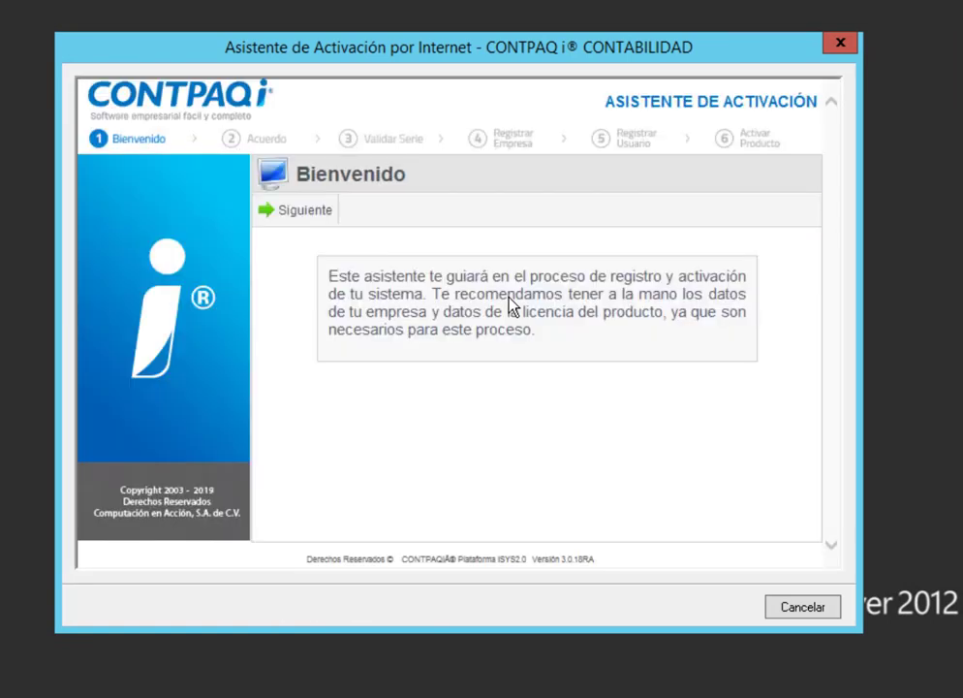
pyautogui.click(302, 210)
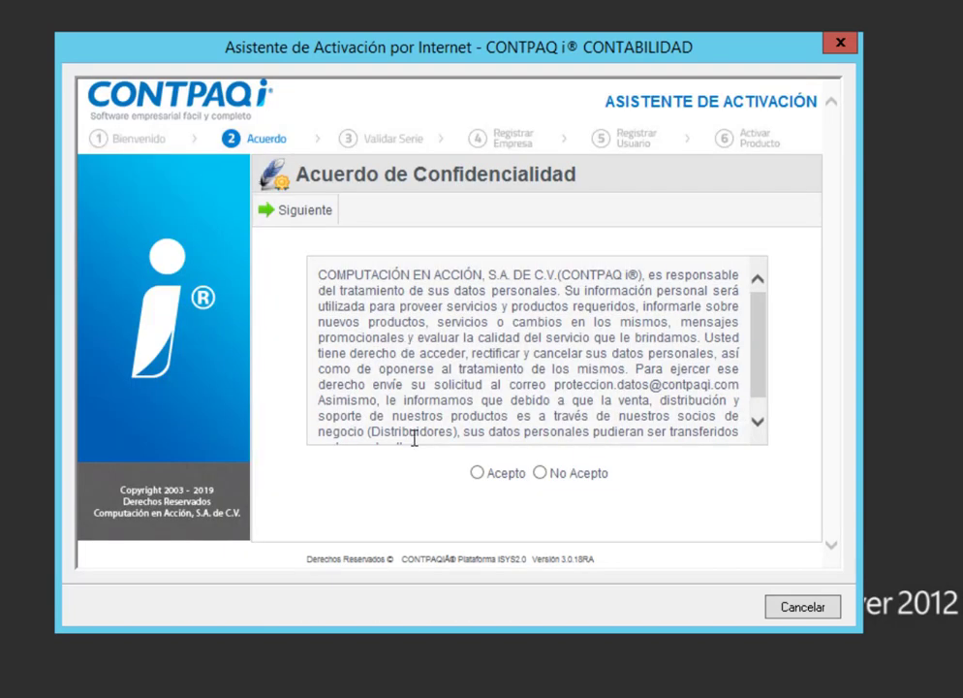
pyautogui.click(476, 472)
pyautogui.click(303, 218)
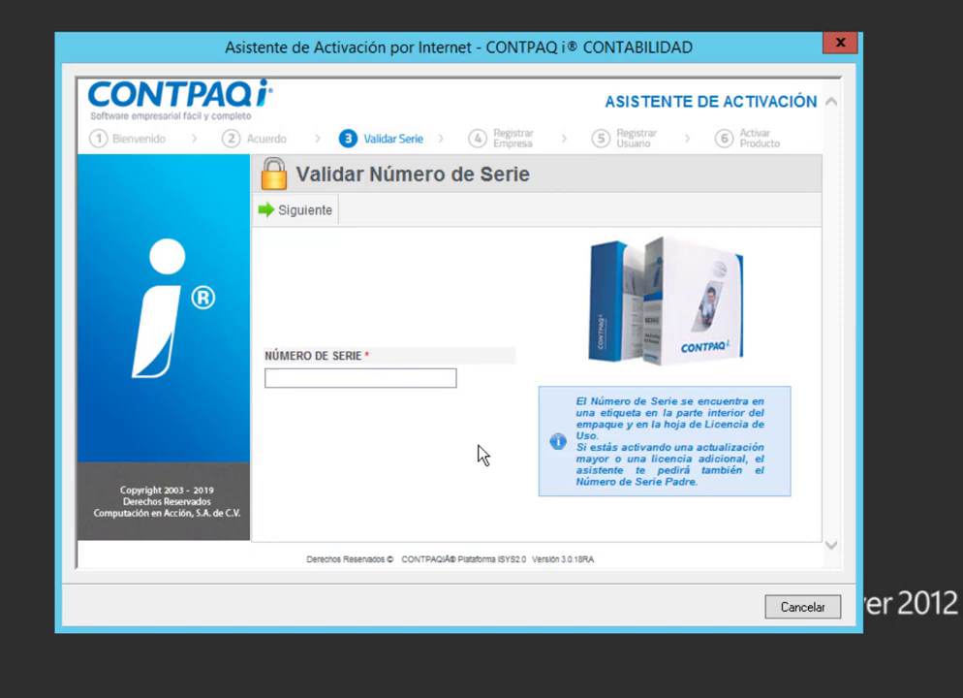
pyautogui.click(794, 610)
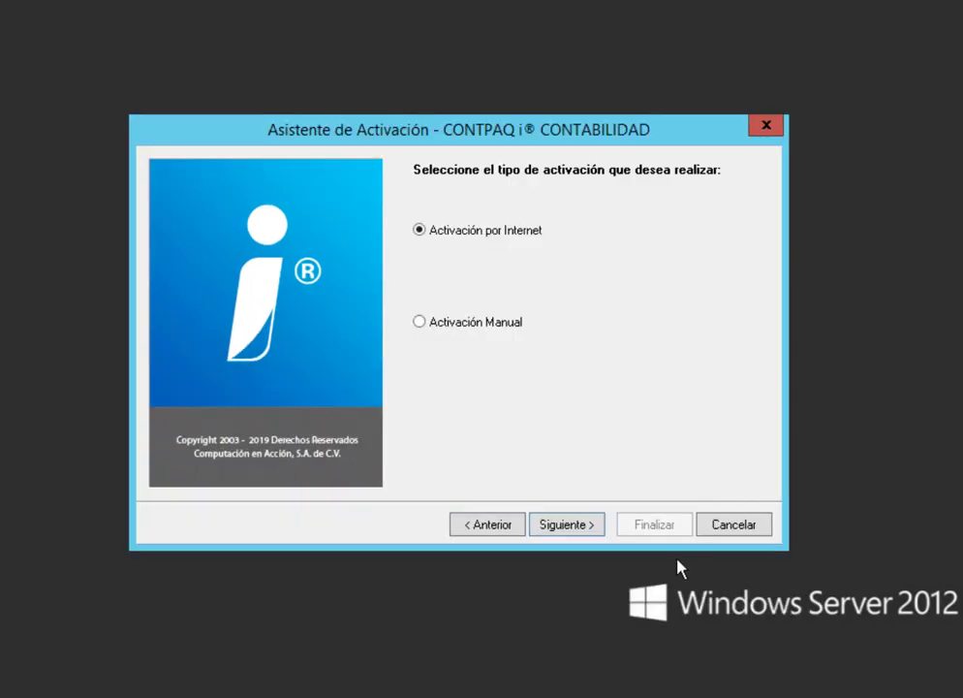
pyautogui.click(733, 524)
# On the CONTPAQi downloads page, download the Comercial 5.2.1 service pack
pyautogui.click(222, 683)
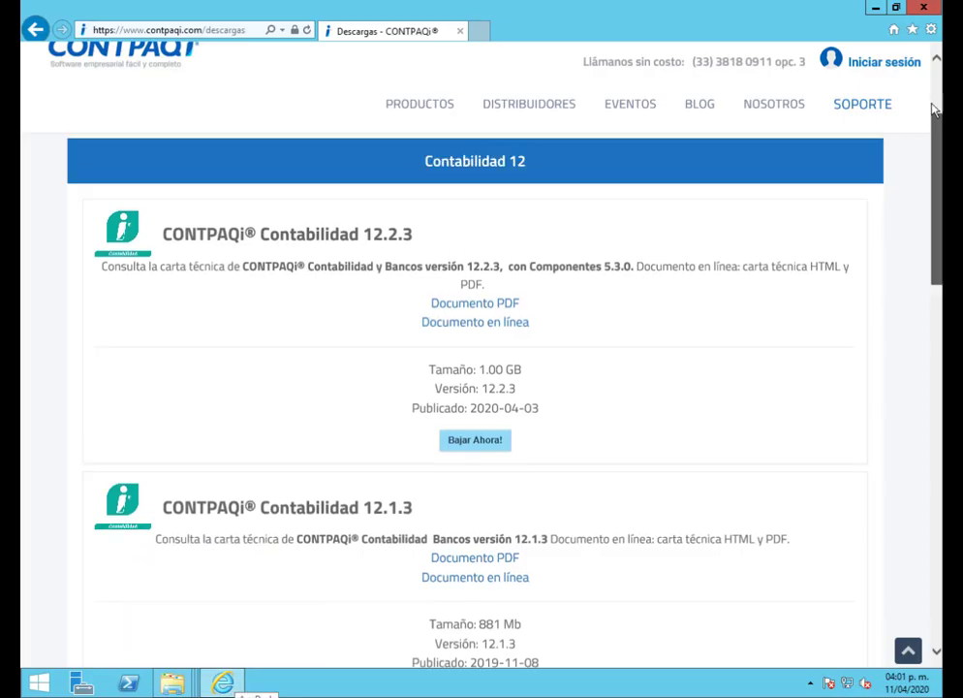
pyautogui.scroll(3, 933, 109)
pyautogui.click(406, 218)
pyautogui.click(267, 618)
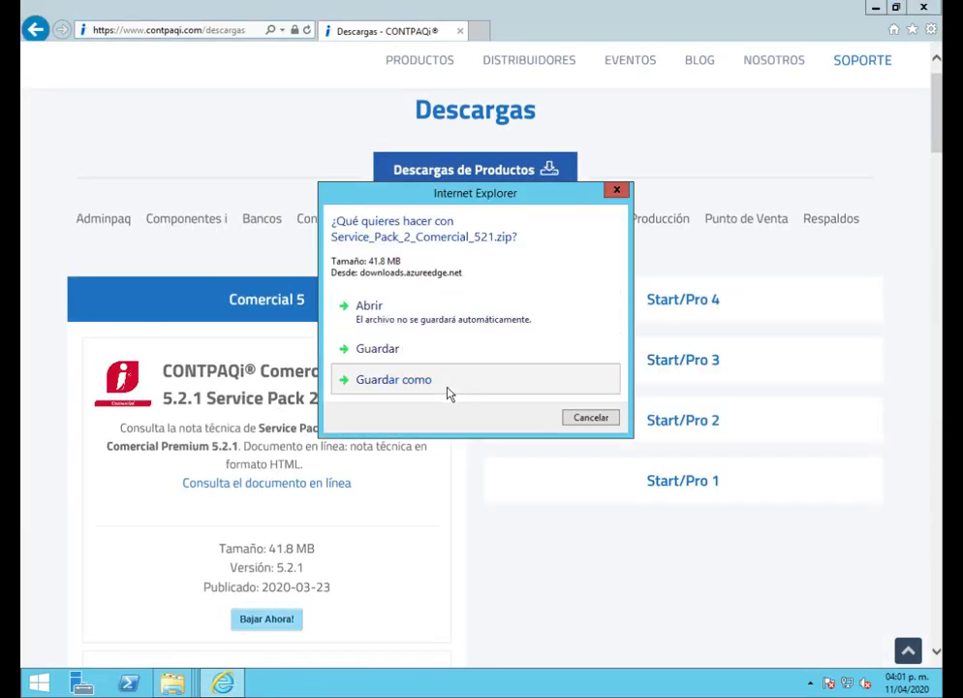
pyautogui.click(447, 388)
# Download and run the Comercial installer, installing it on the COMPAC SQL instance
pyautogui.scroll(-7, 243, 419)
pyautogui.click(299, 575)
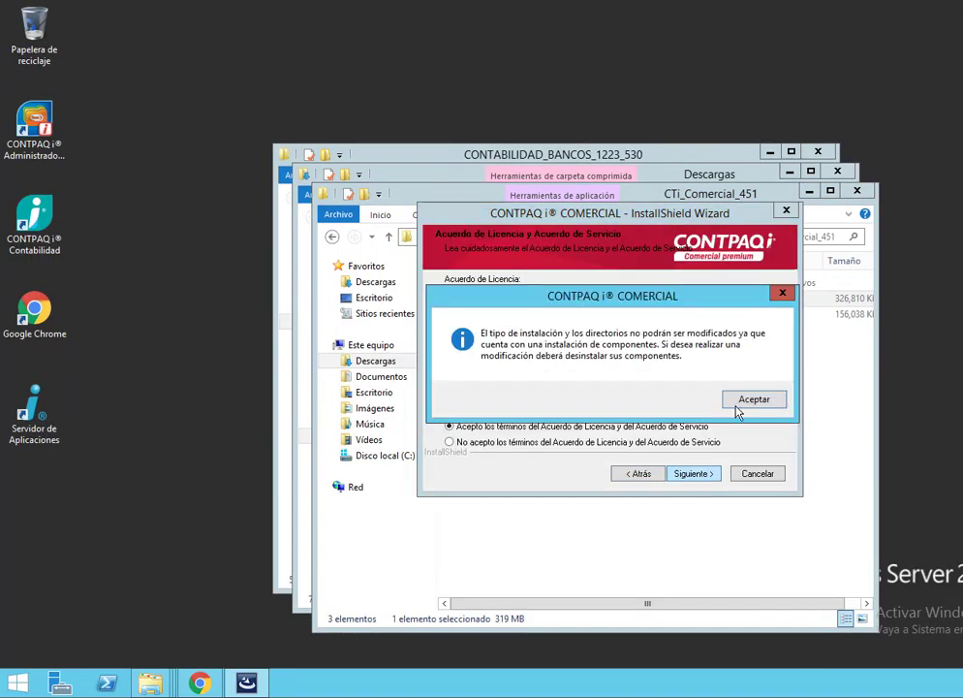
pyautogui.click(752, 399)
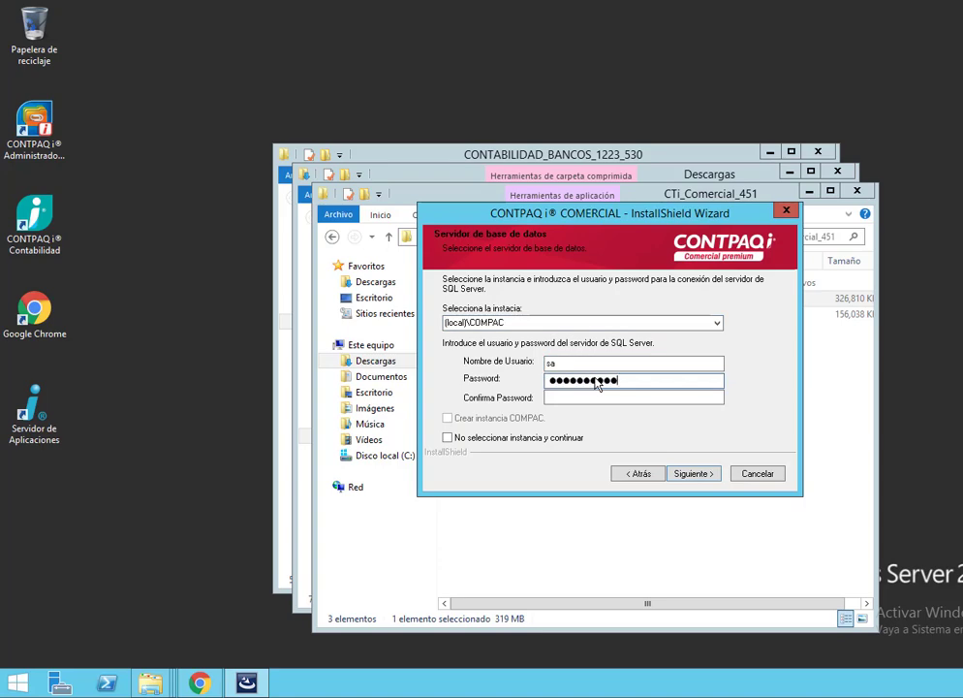
pyautogui.click(695, 473)
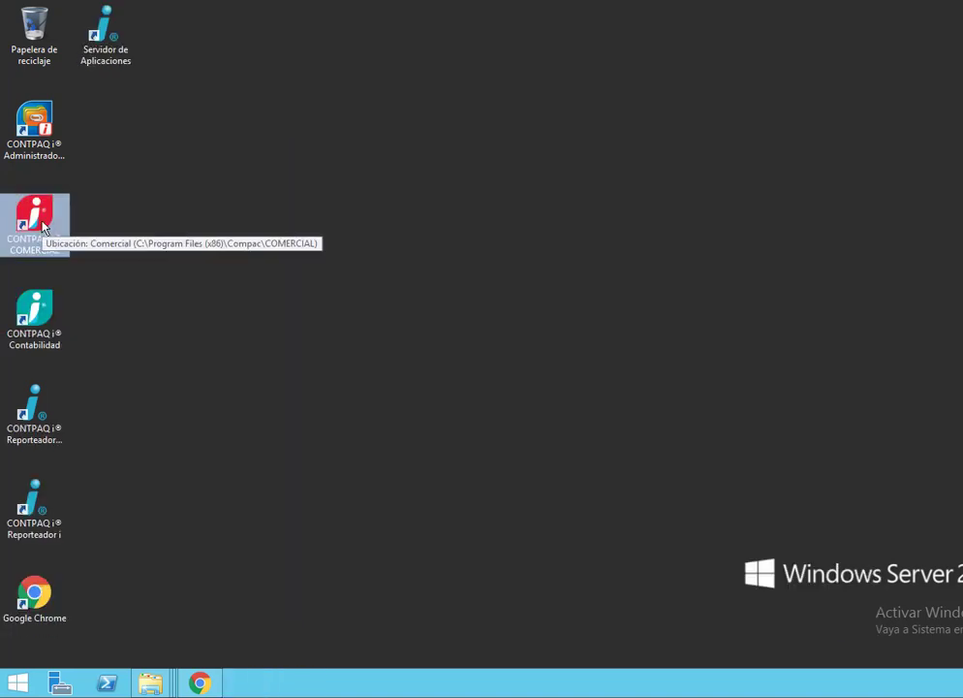
# Launch Comercial, choose internet activation with the 30-day demo, and accept the confidentiality agreement
pyautogui.doubleClick(43, 225)
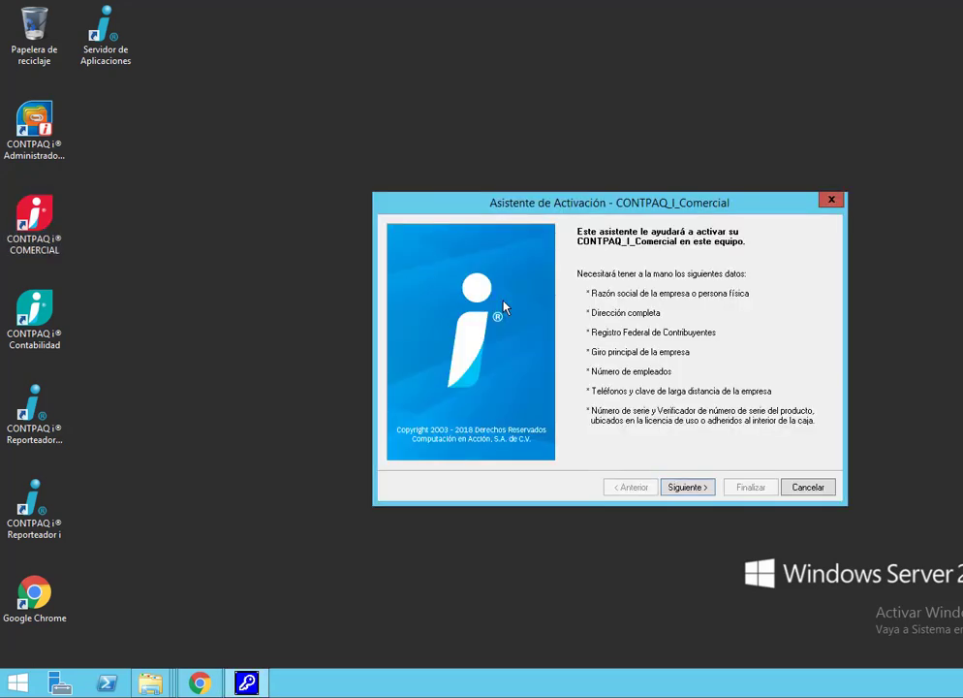
pyautogui.click(685, 486)
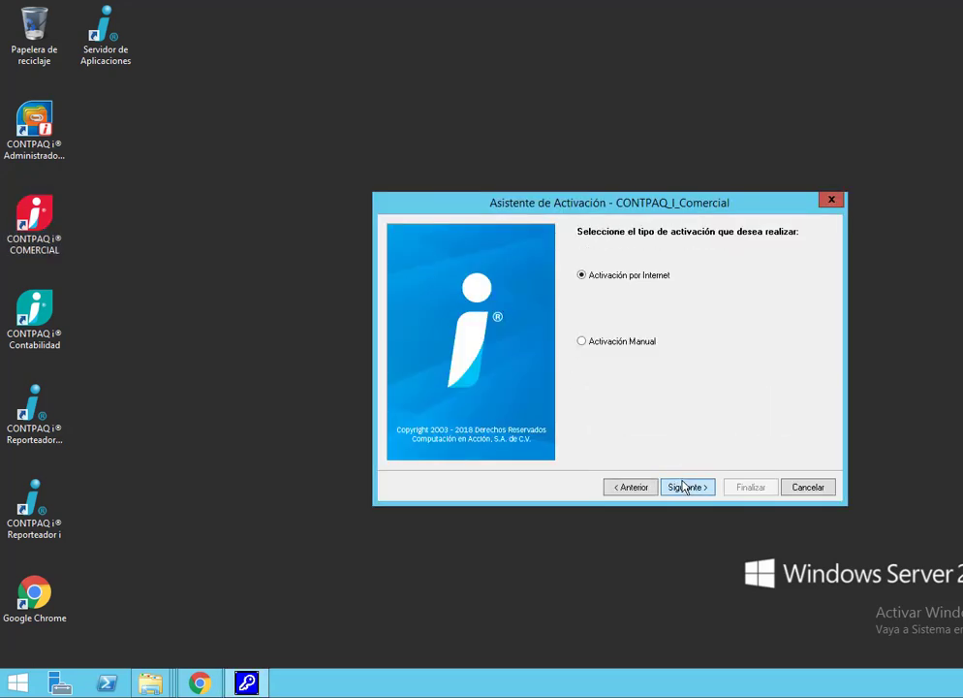
pyautogui.click(689, 487)
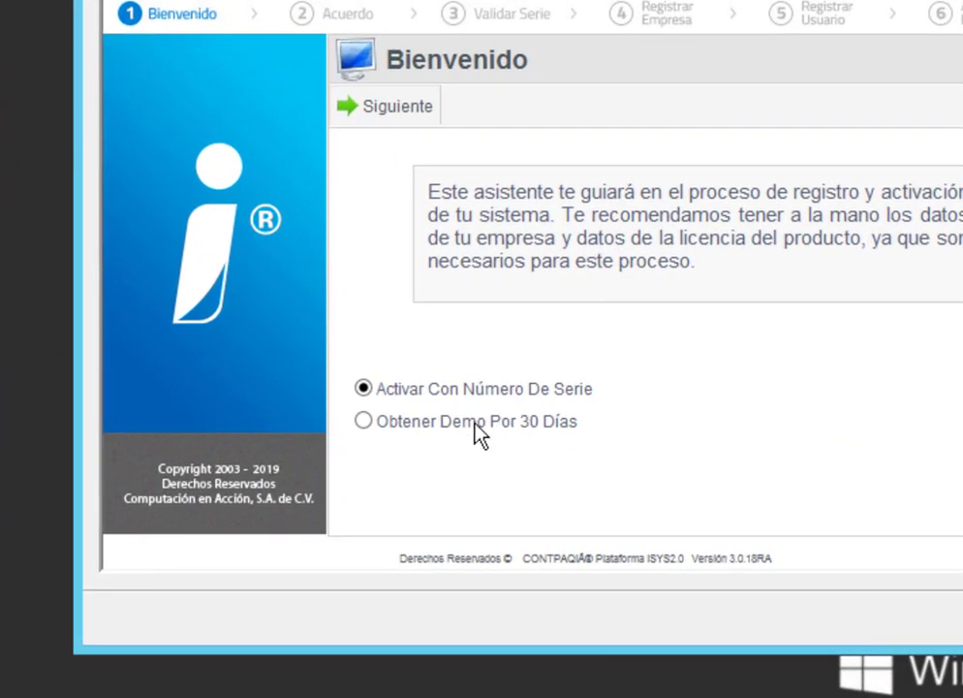
pyautogui.click(480, 422)
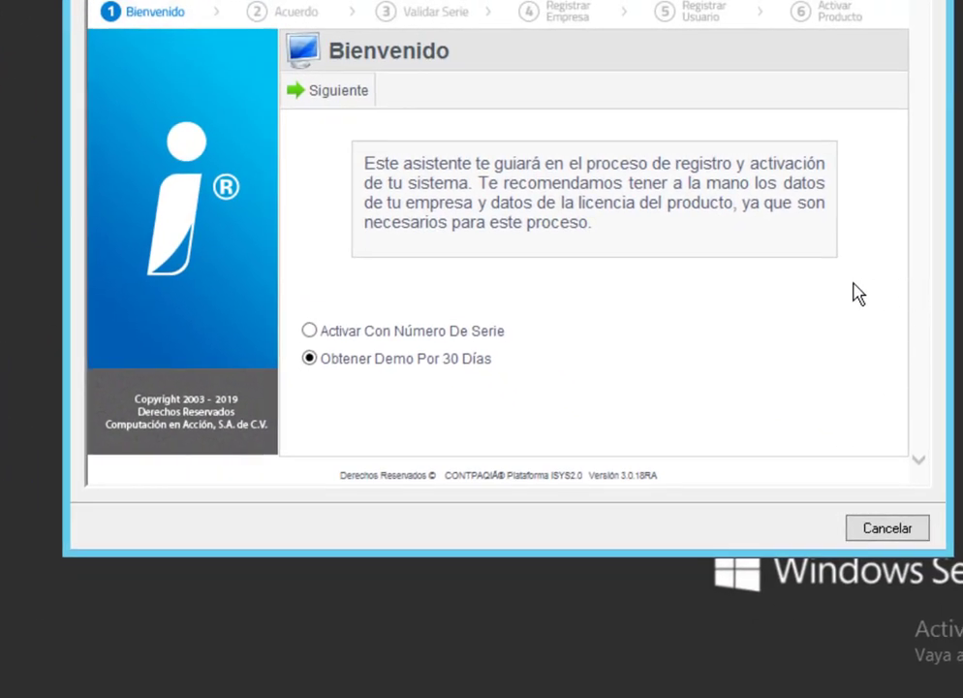
pyautogui.click(356, 93)
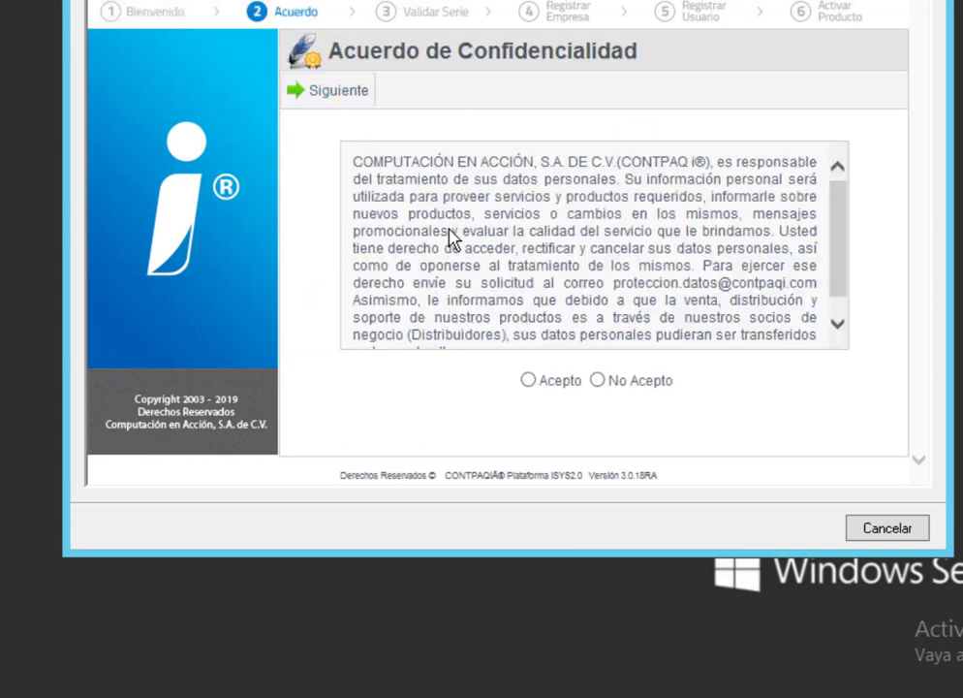
pyautogui.click(528, 380)
pyautogui.click(301, 101)
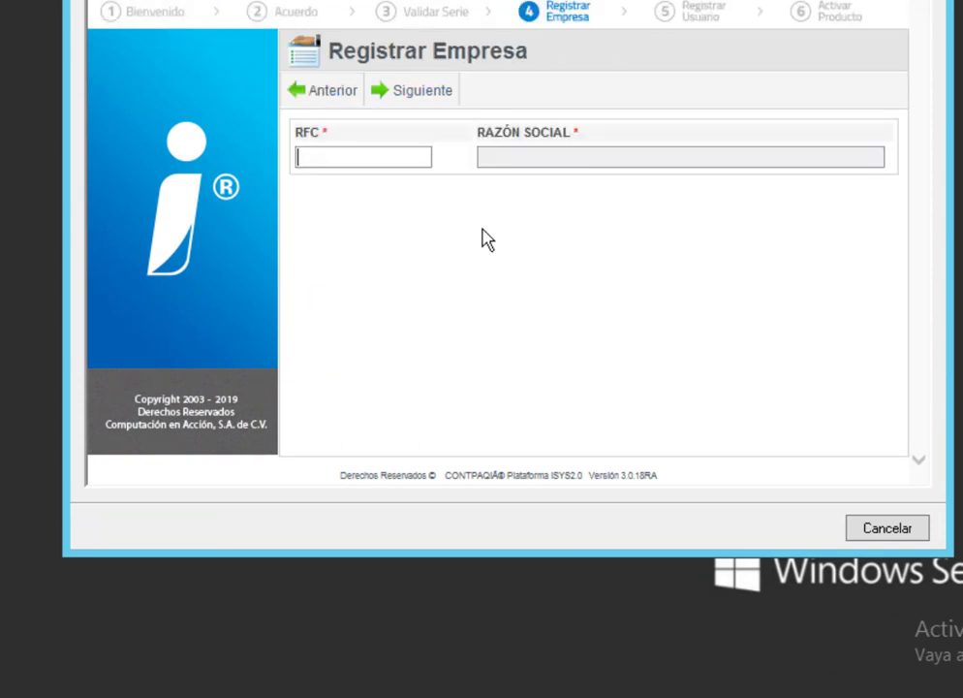
# Enter the company's RFC, assign user PRUEBAS CONTABILIDAD, and activate the Comercial product
pyautogui.write('AAA')
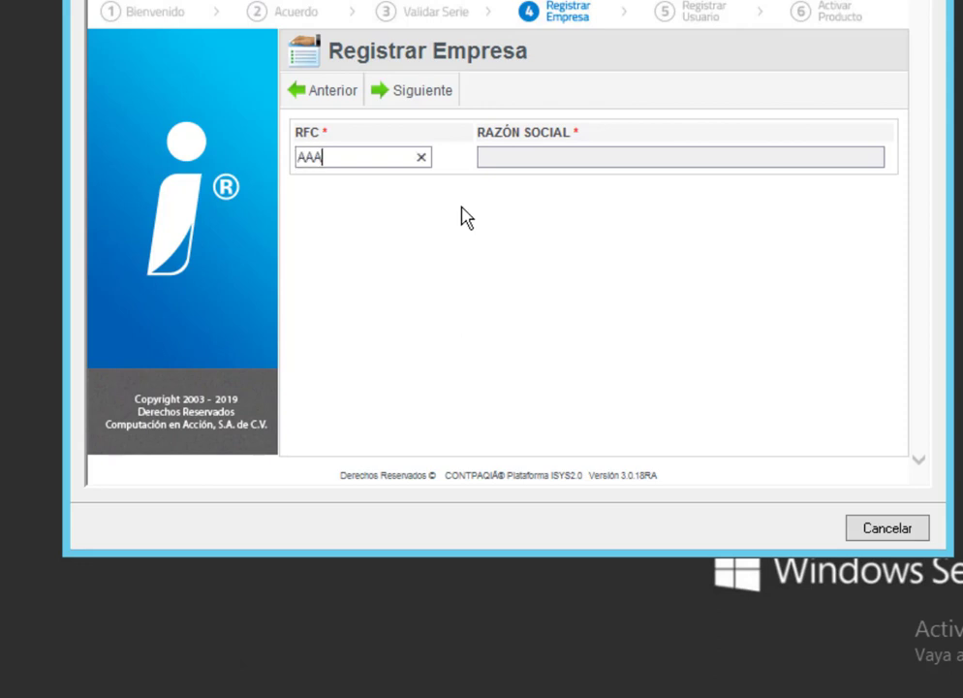
pyautogui.write('010101AAA')
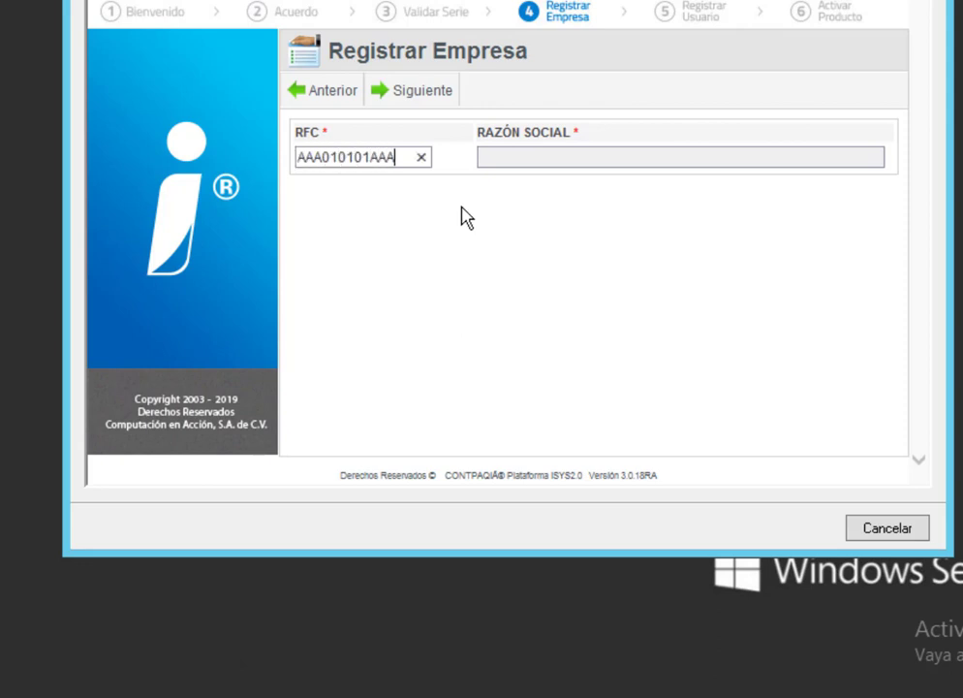
pyautogui.click(403, 102)
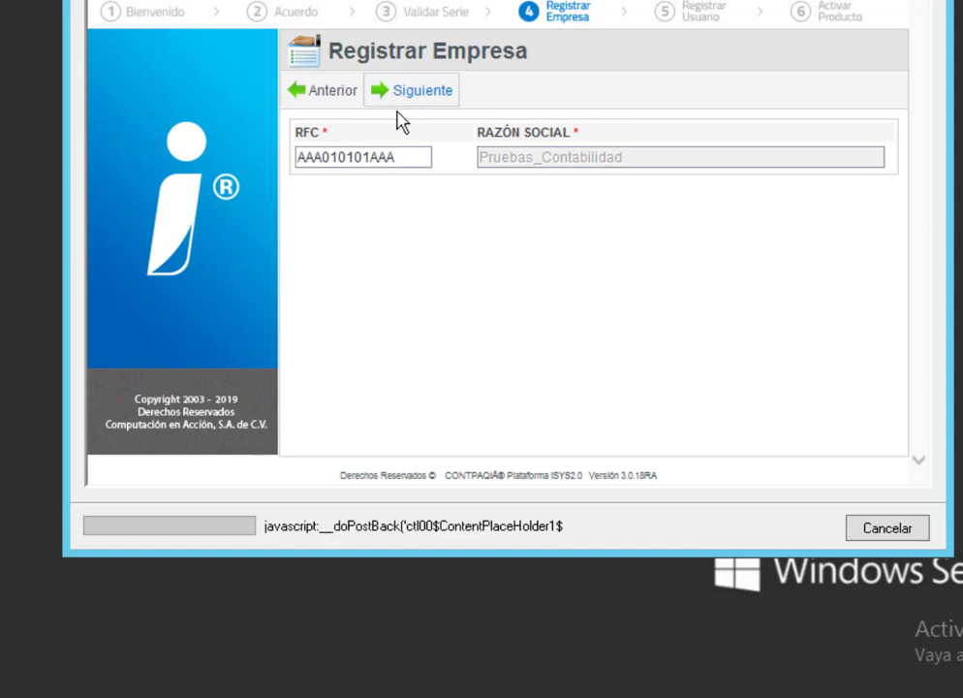
pyautogui.click(446, 182)
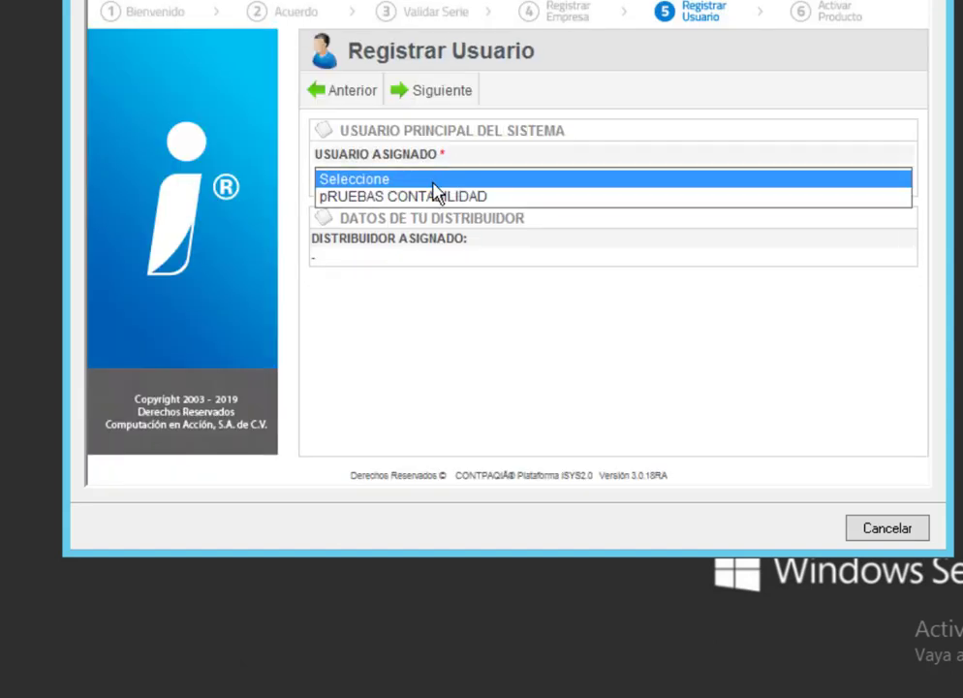
pyautogui.click(407, 196)
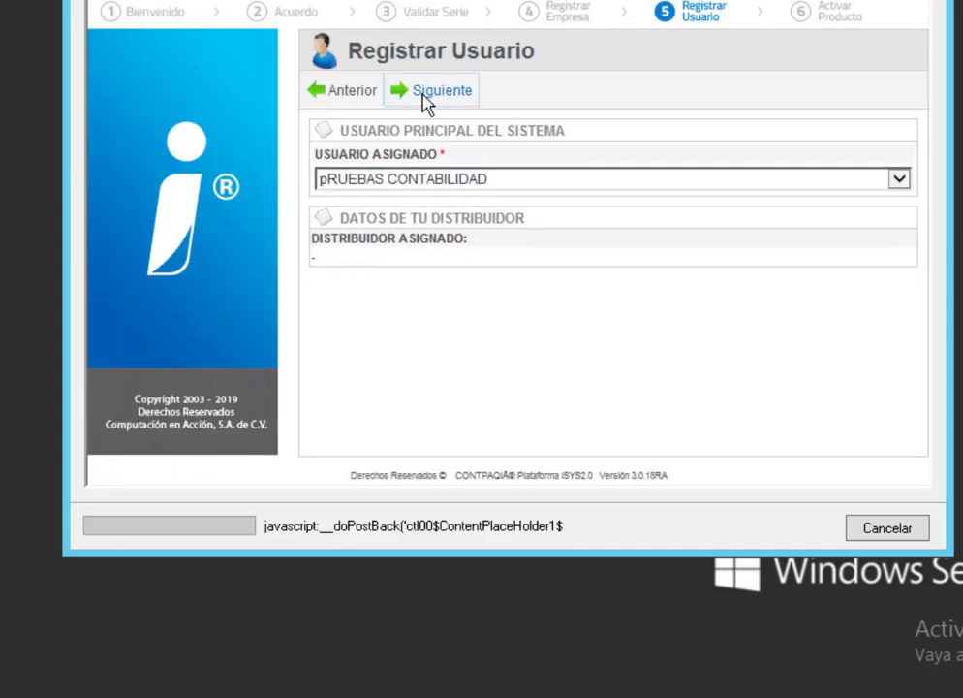
pyautogui.click(426, 93)
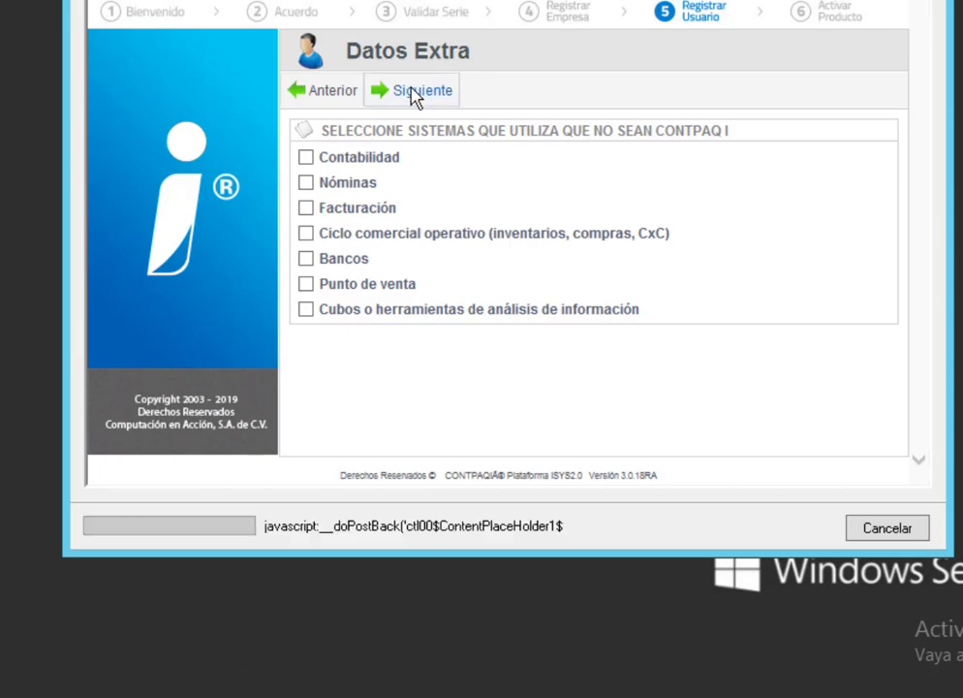
pyautogui.click(415, 95)
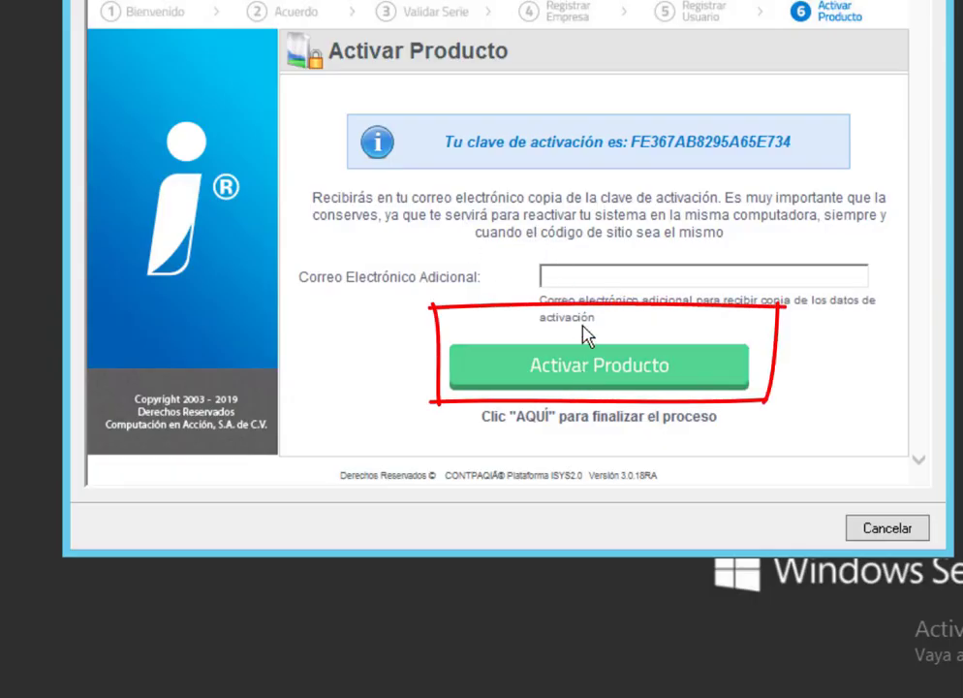
pyautogui.click(599, 365)
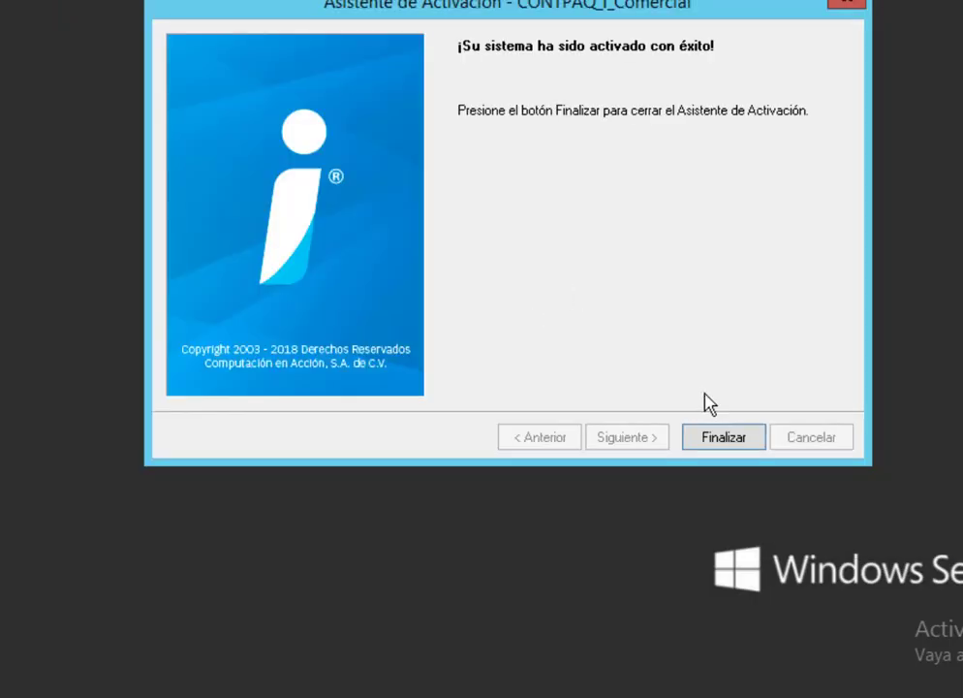
pyautogui.click(725, 436)
# Launch CONTPAQ i Comercial, log in as SUPERVISOR, and dismiss the Información General notice
pyautogui.doubleClick(6, 221)
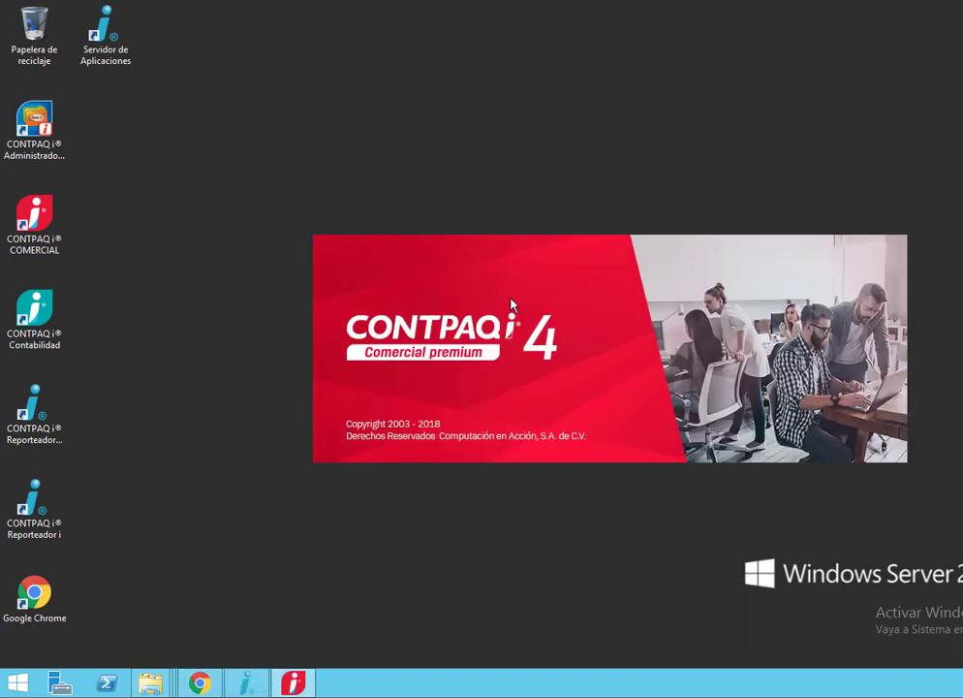
pyautogui.click(619, 405)
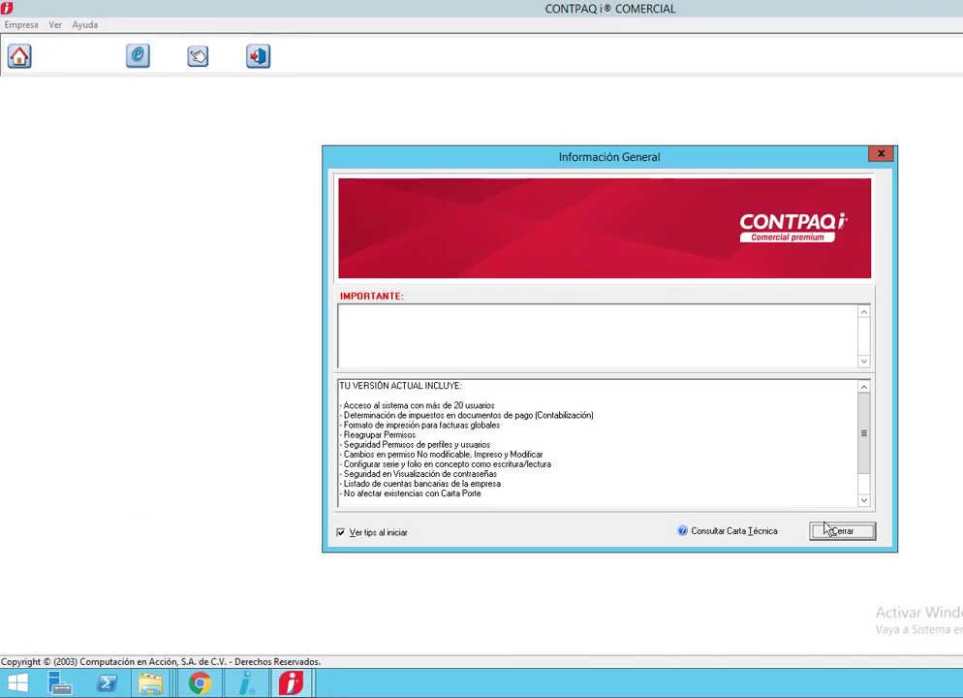
pyautogui.click(816, 495)
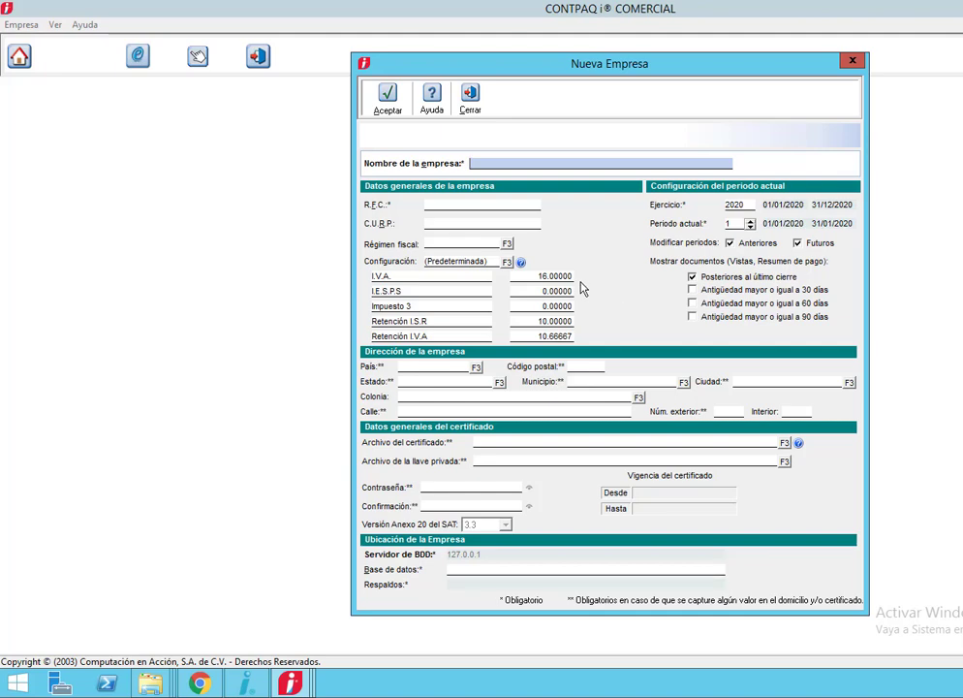